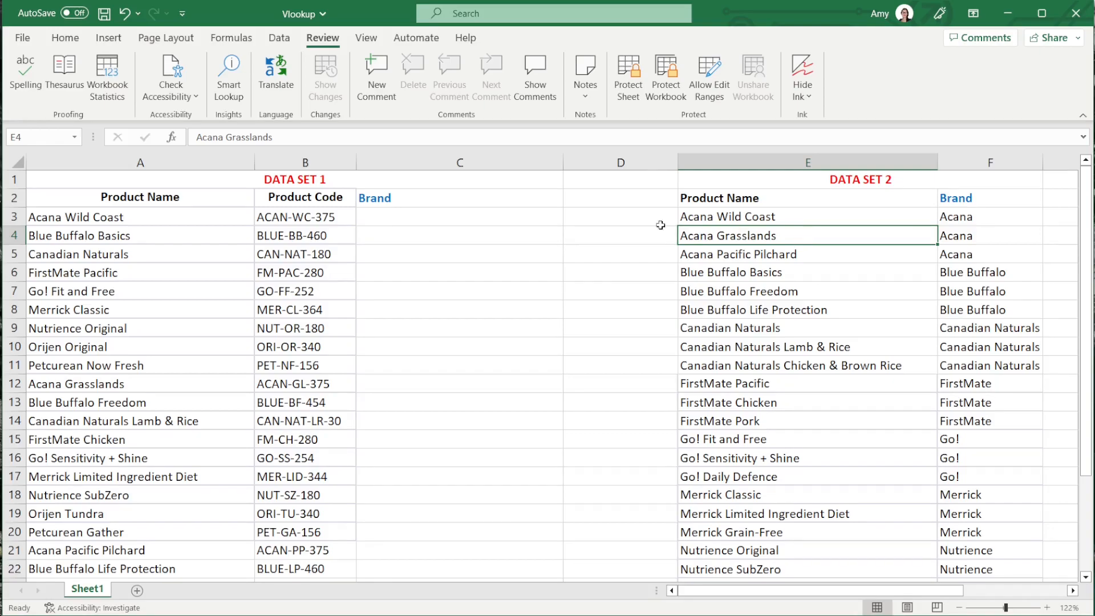
pyautogui.click(190, 218)
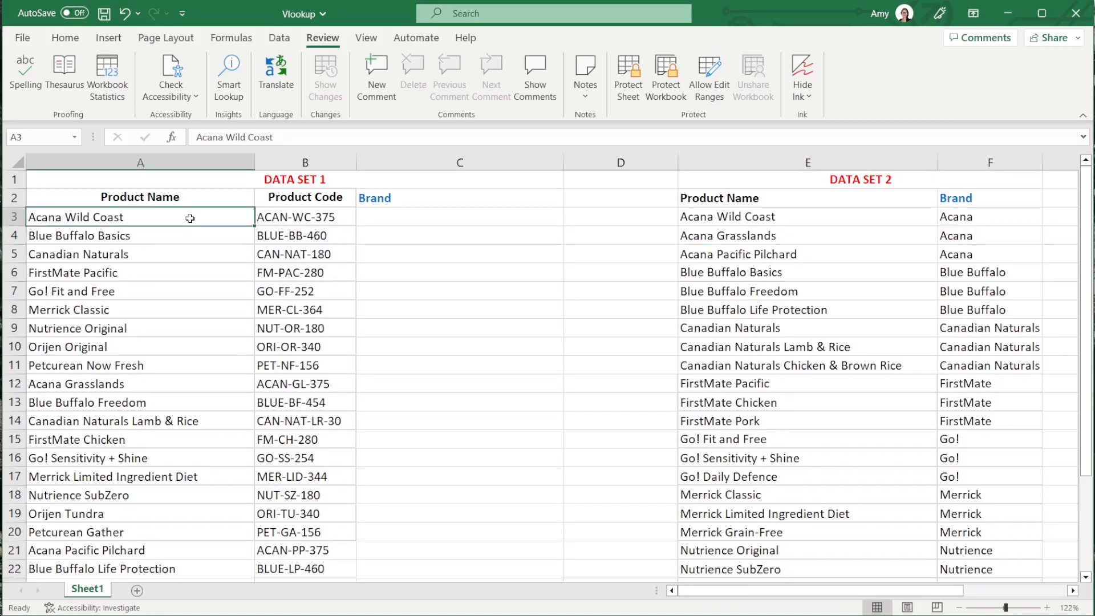
pyautogui.click(722, 222)
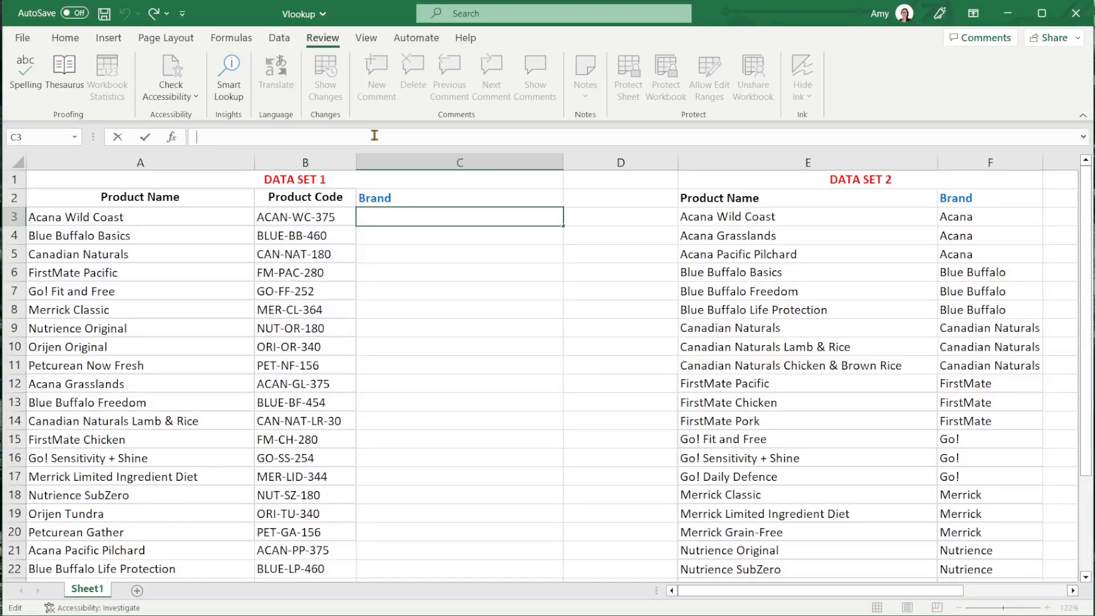
# - Start a VLOOKUP formula in C3 with A3 as the lookup value and E2:F29 as the table array
pyautogui.write('=')
pyautogui.write('vlook')
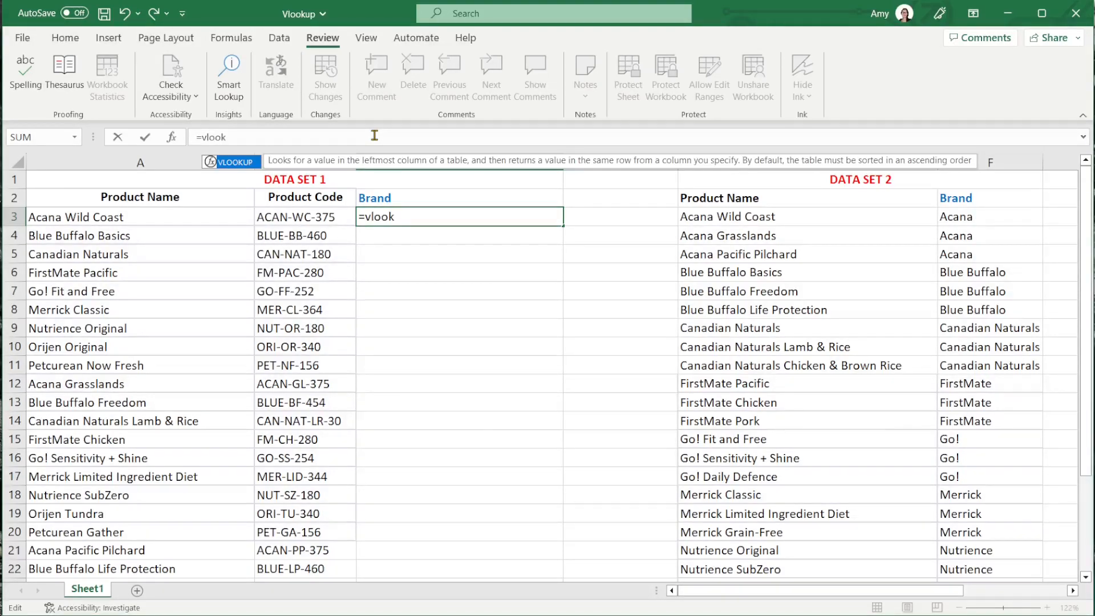
pyautogui.press('Tab')
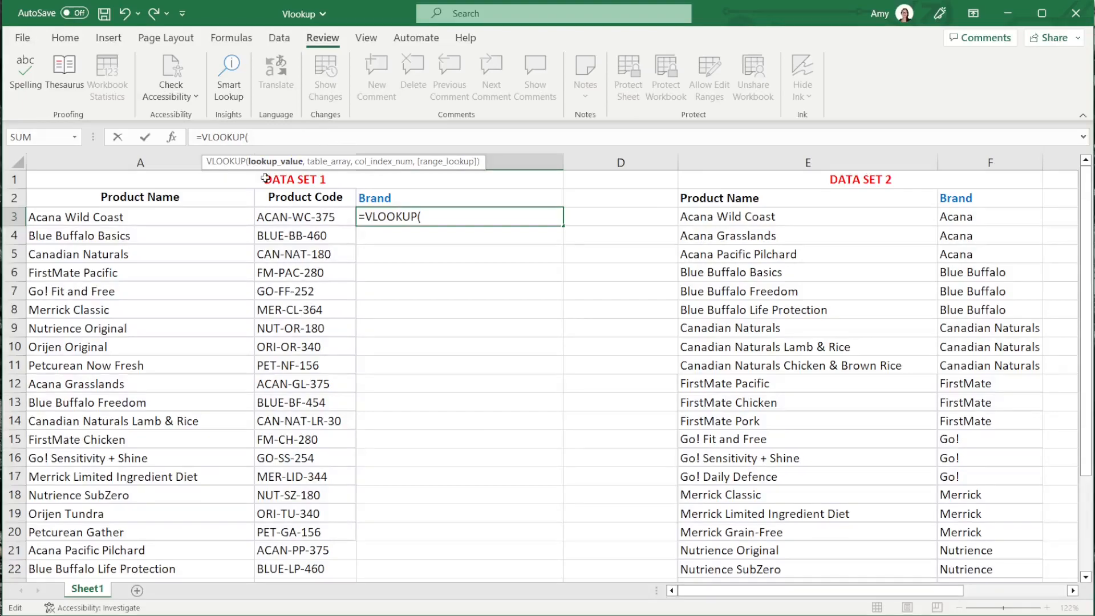
pyautogui.click(224, 221)
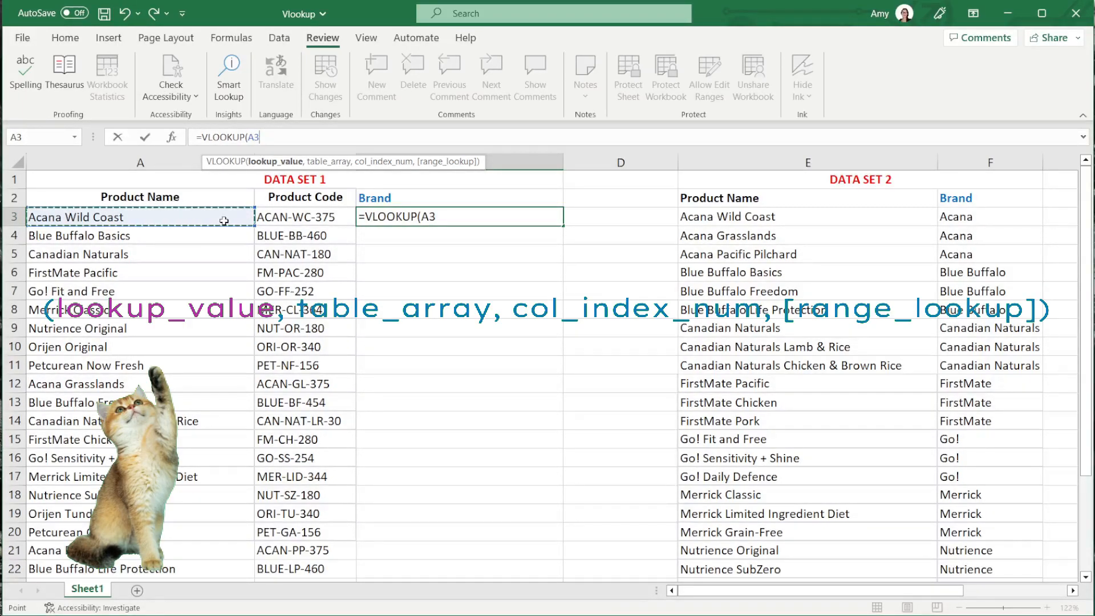
pyautogui.write(',')
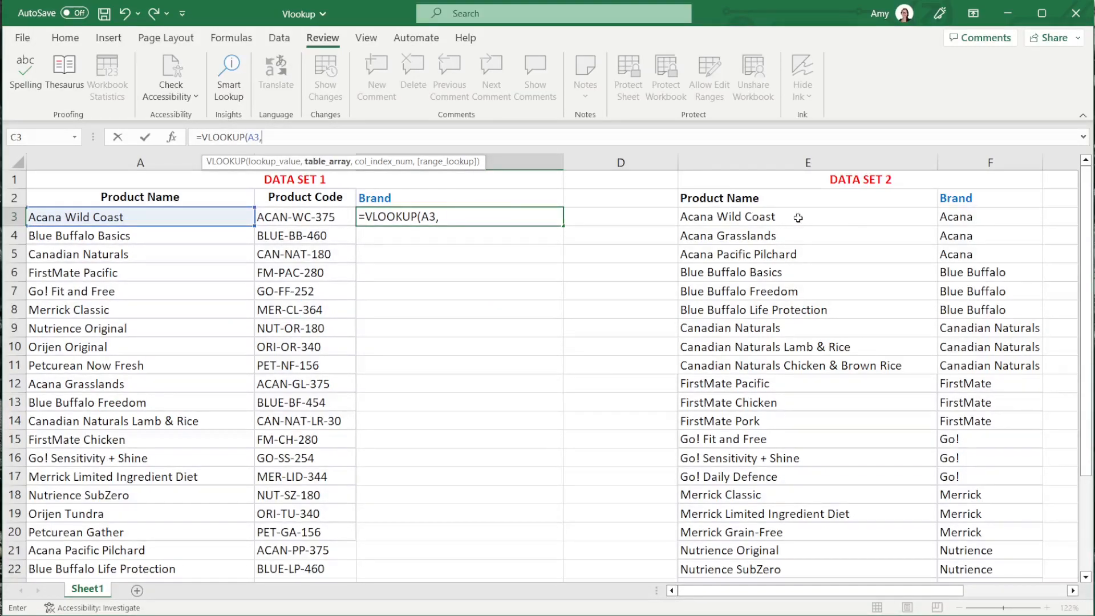
pyautogui.moveTo(811, 196); pyautogui.dragTo(976, 561)
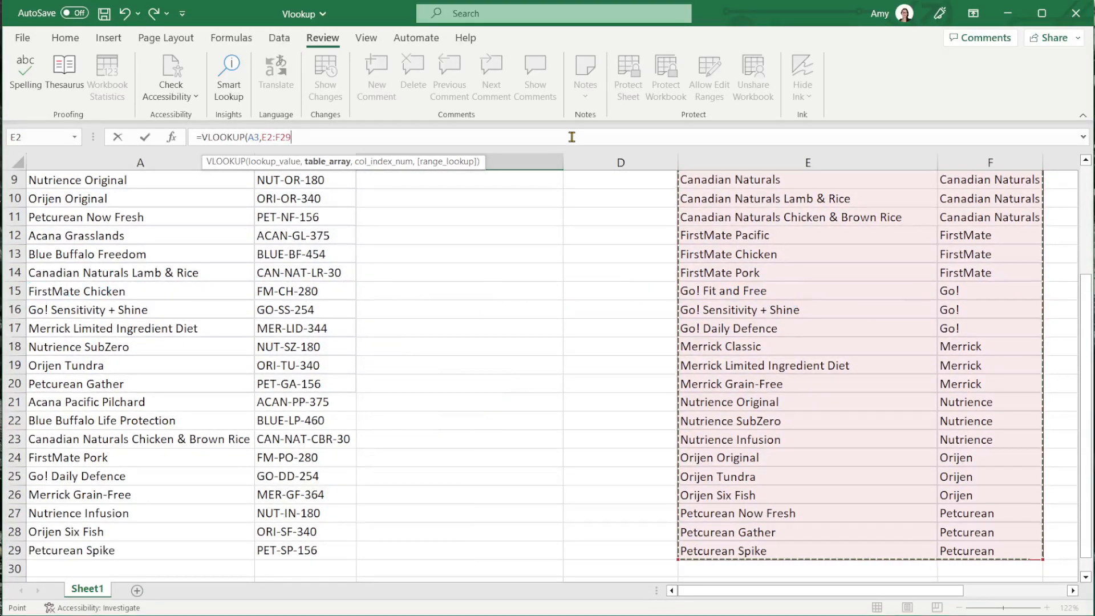
pyautogui.write(',')
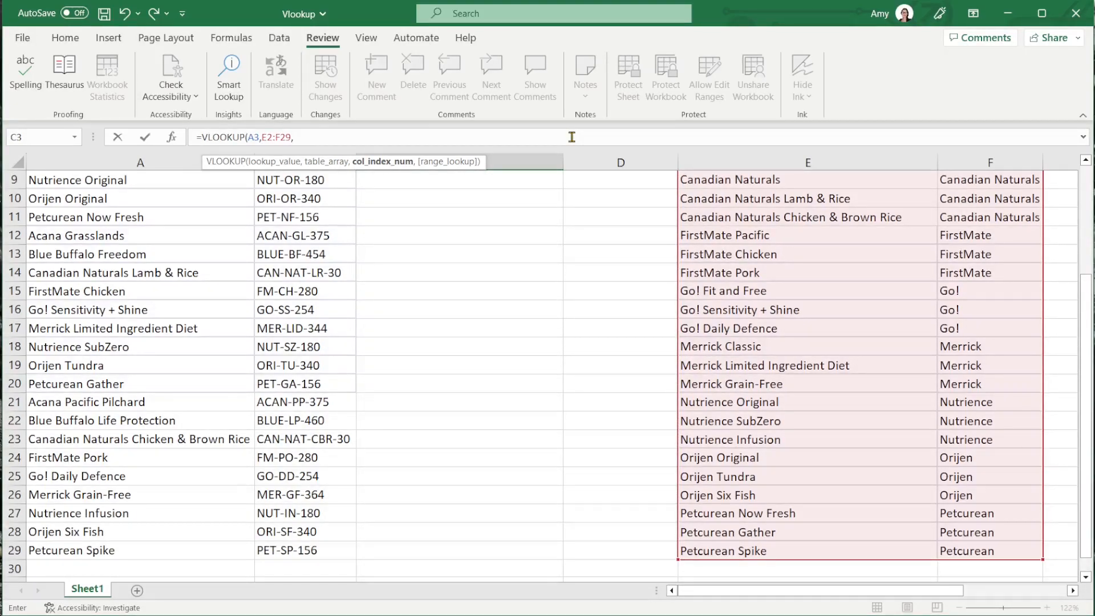
# - Complete the VLOOKUP in C3 with column index 2 and range lookup 0 for an exact match
pyautogui.scroll(3, 820, 281)
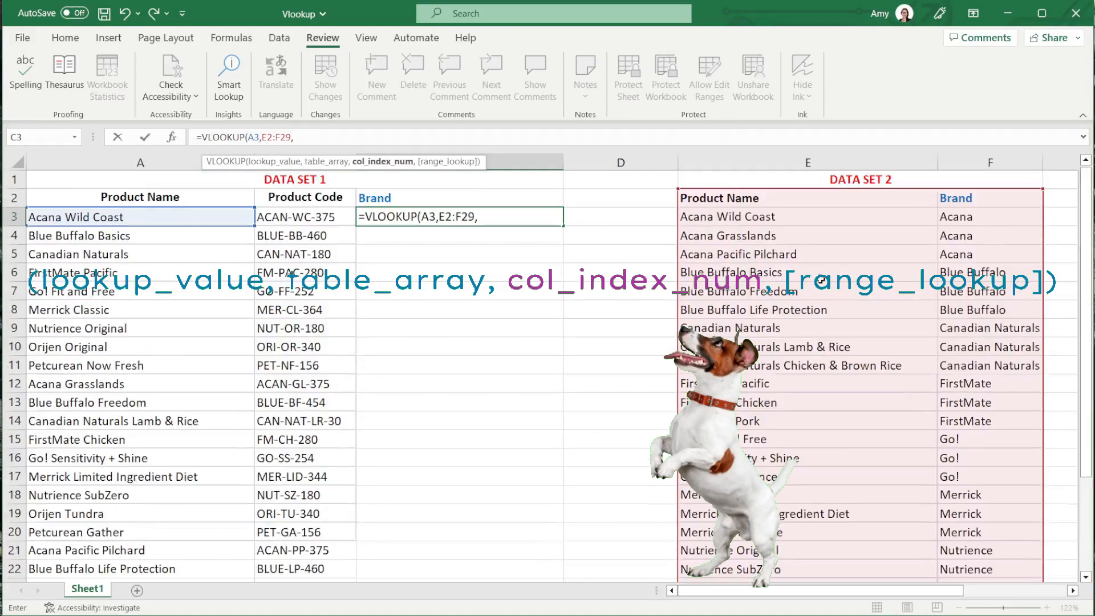
pyautogui.click(336, 138)
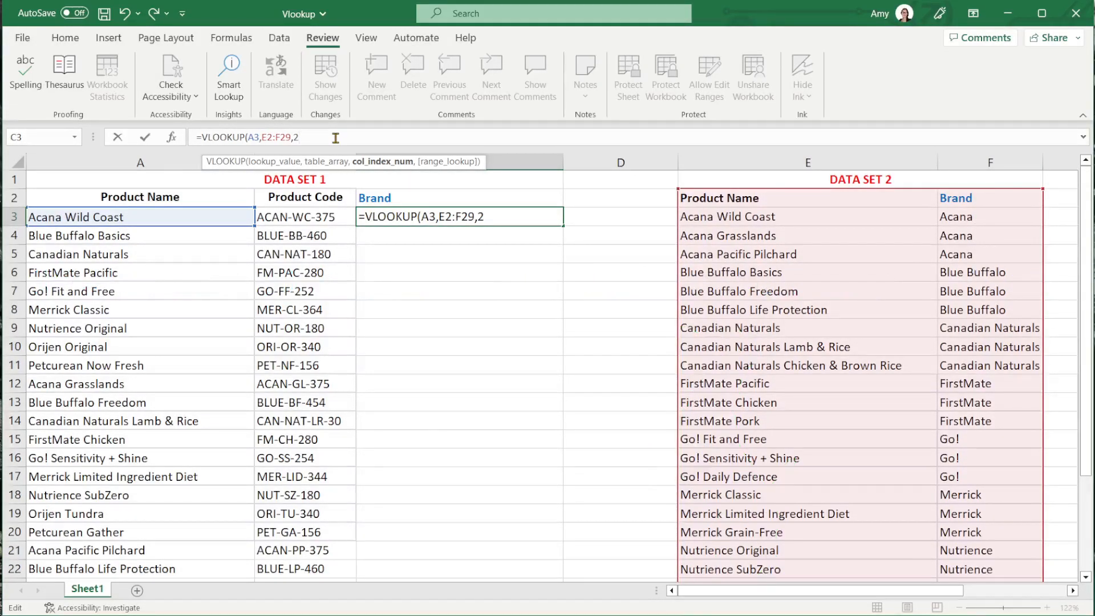
pyautogui.write(',')
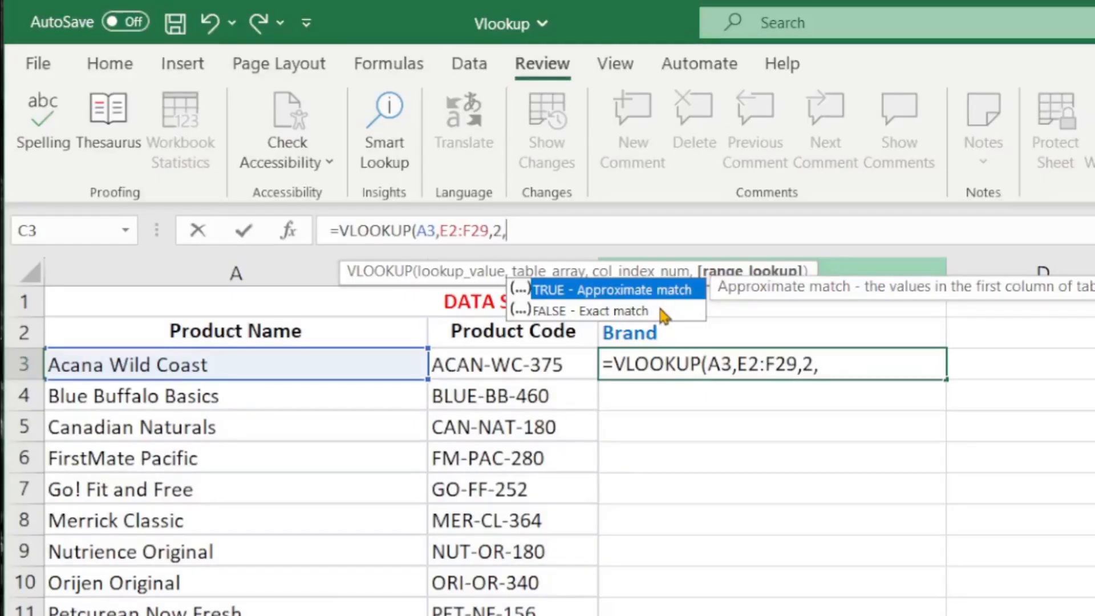
pyautogui.click(395, 189)
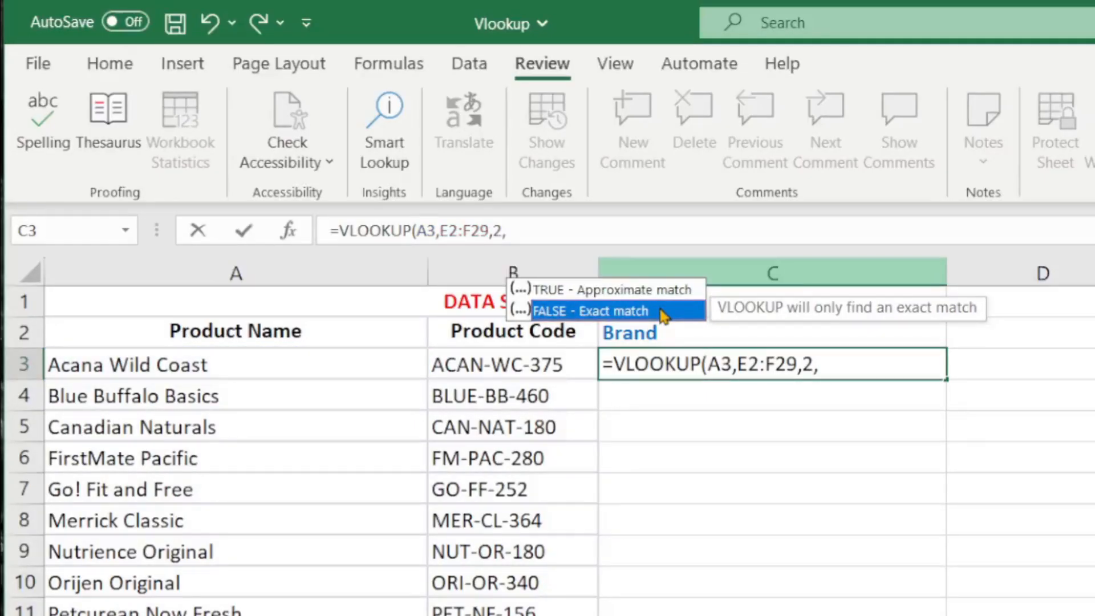
pyautogui.doubleClick(661, 310)
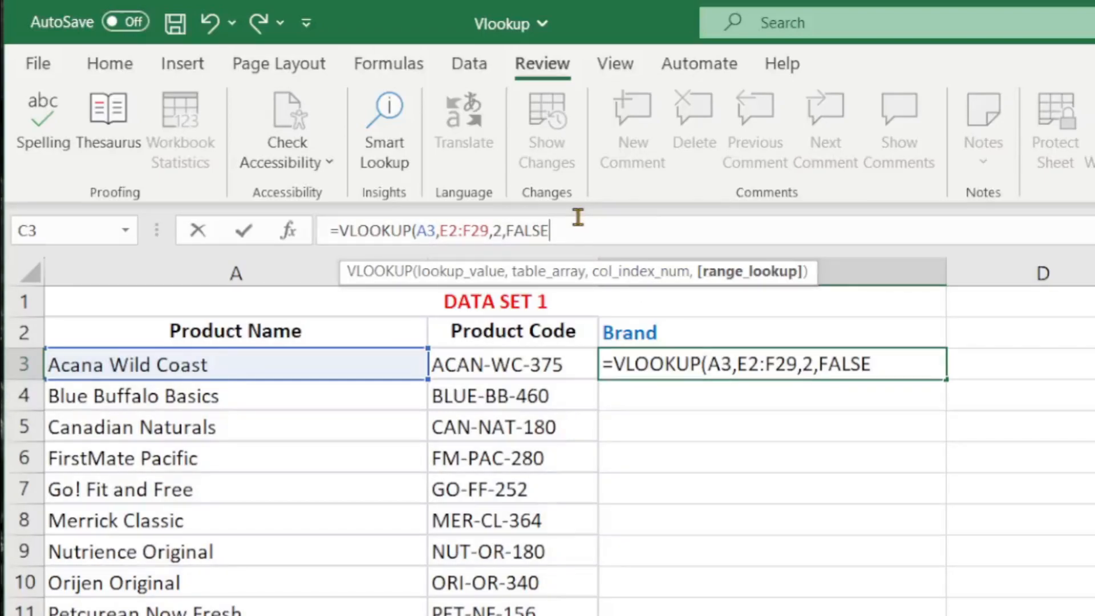
pyautogui.press('BackSpace')
pyautogui.press('BackSpace')
pyautogui.press('BackSpace')
pyautogui.press('BackSpace')
pyautogui.press('BackSpace')
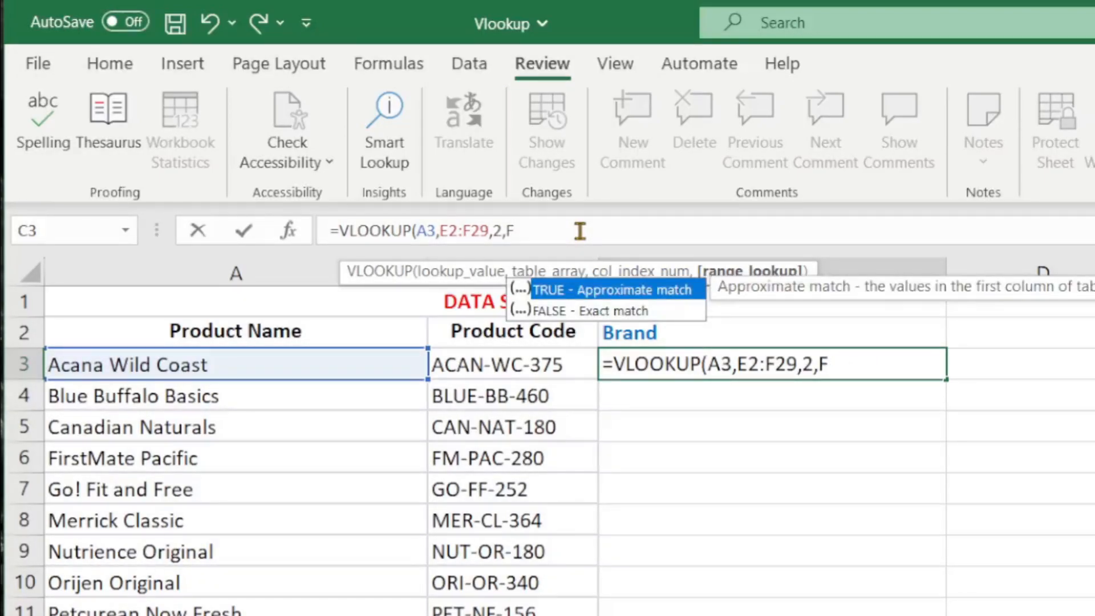
pyautogui.write('0)')
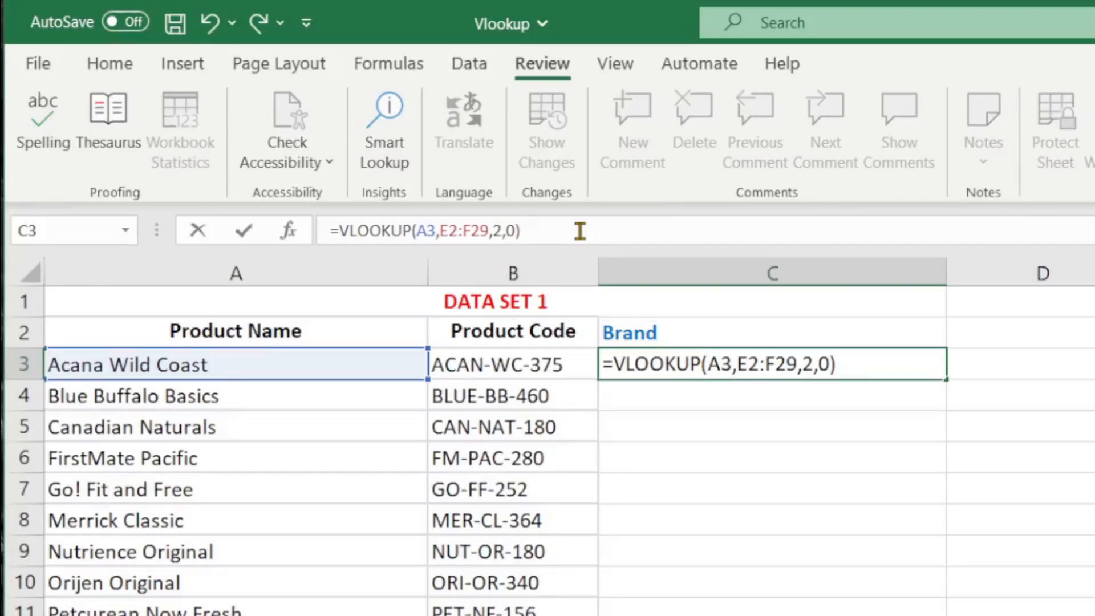
pyautogui.press('Return')
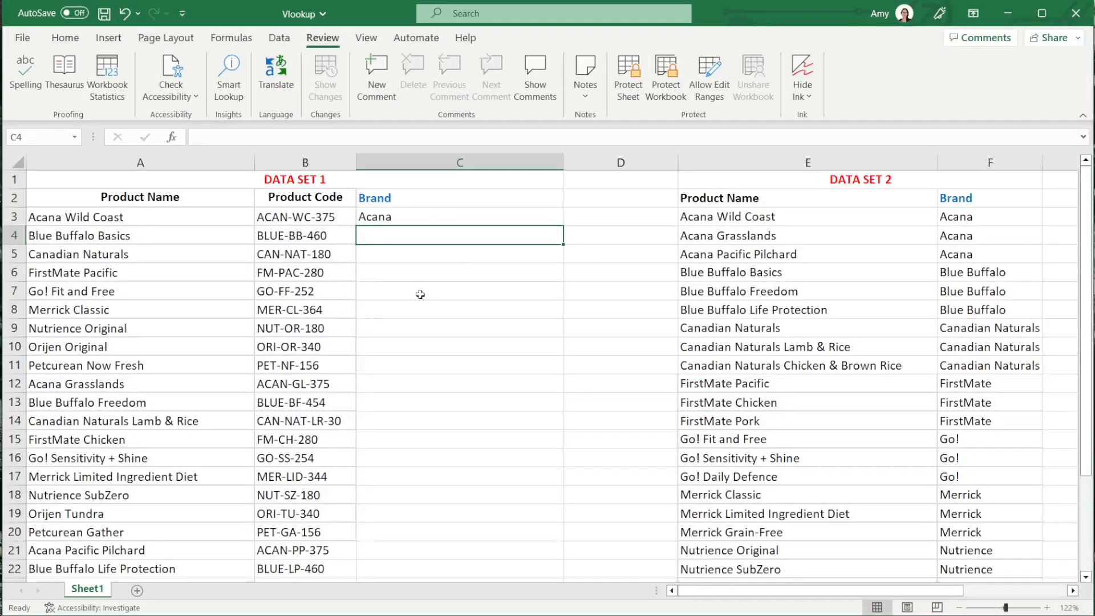
# - Fill the VLOOKUP formula from C3 down the Brand column of Data Set 1
pyautogui.click(539, 218)
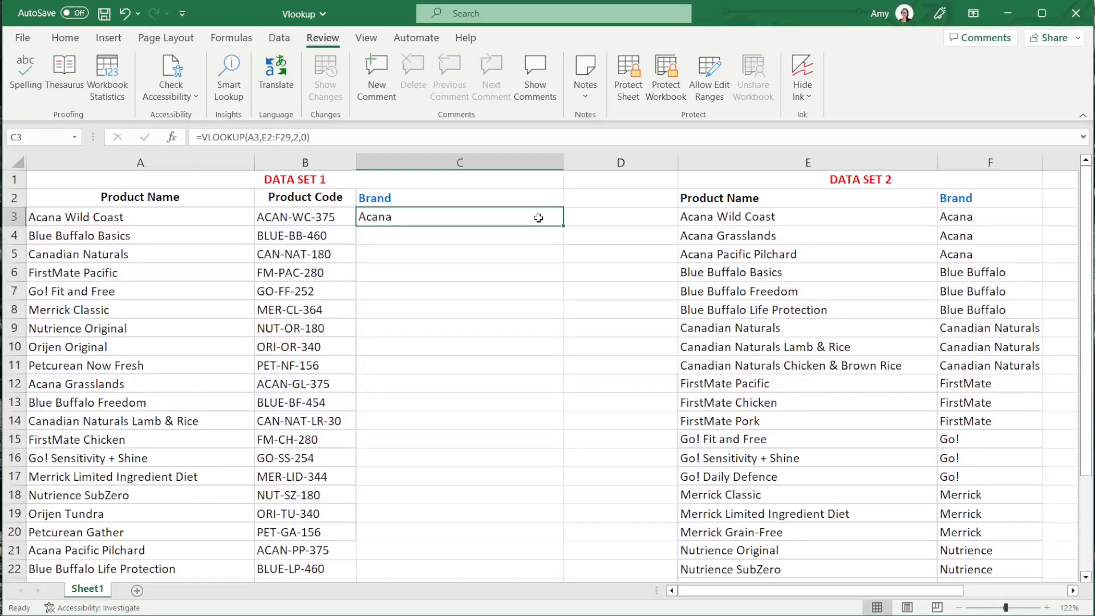
pyautogui.doubleClick(564, 226)
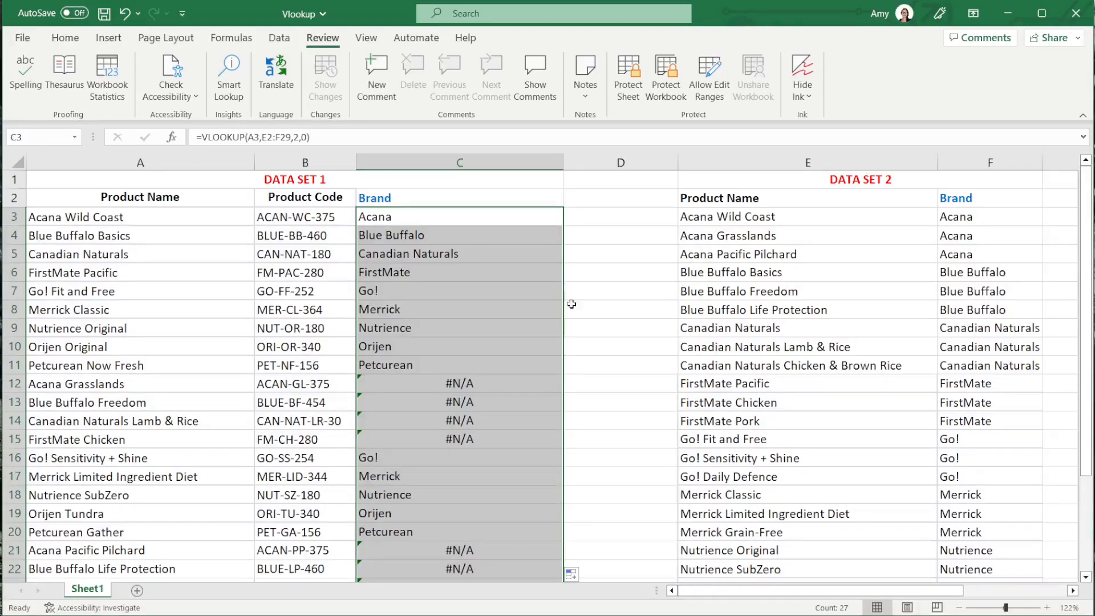
# - Examine cells C12:C15 and compare the table array references in the formulas of C12, C3 and C4
pyautogui.click(587, 379)
pyautogui.moveTo(486, 385); pyautogui.dragTo(485, 438)
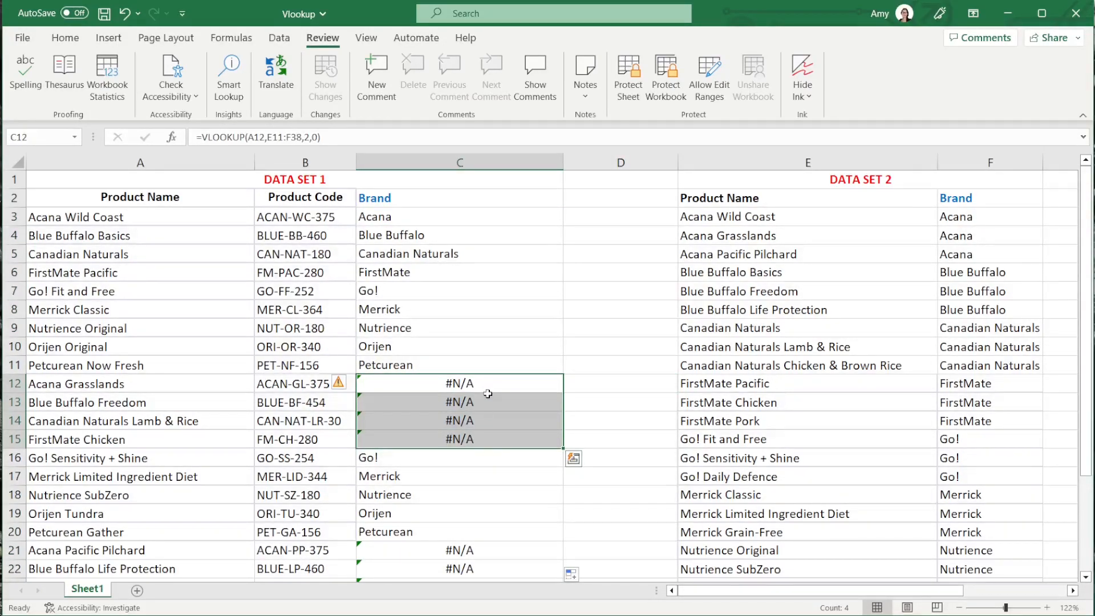
pyautogui.click(487, 384)
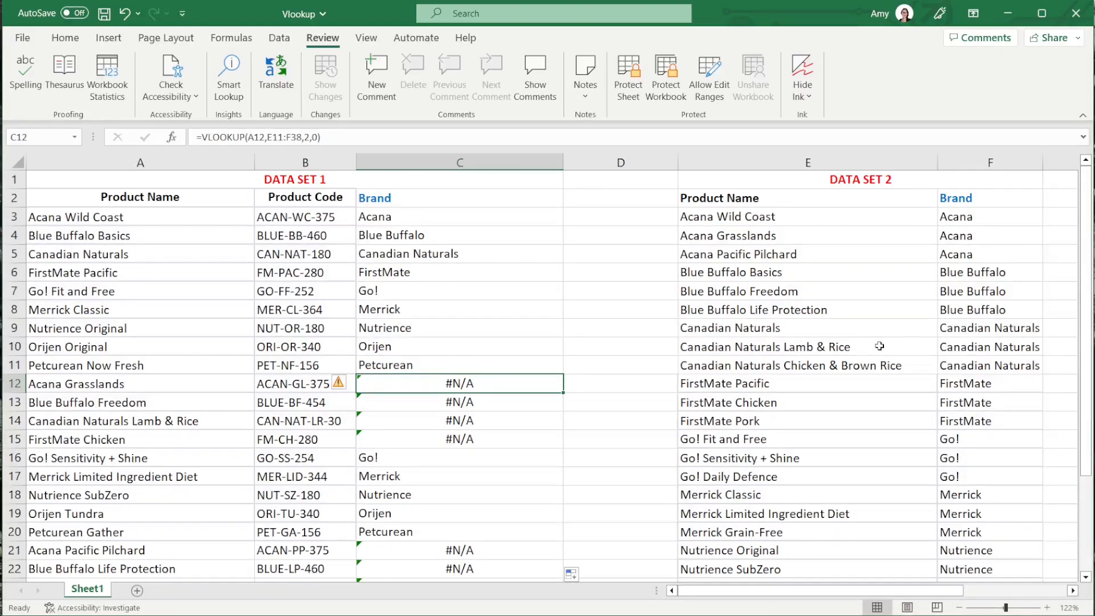
pyautogui.moveTo(720, 238); pyautogui.dragTo(807, 239)
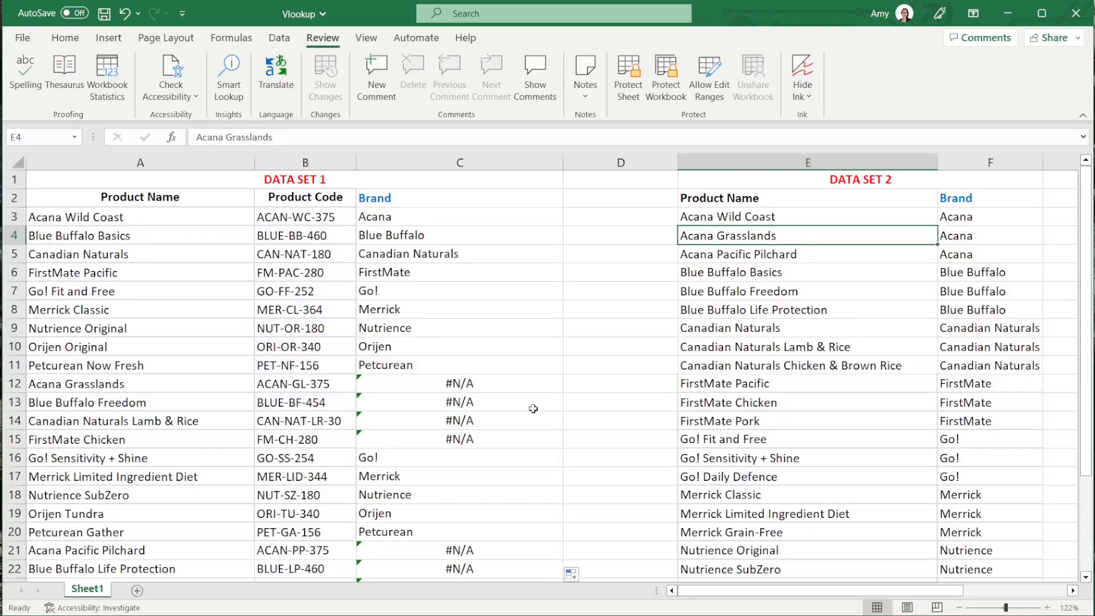
pyautogui.click(501, 390)
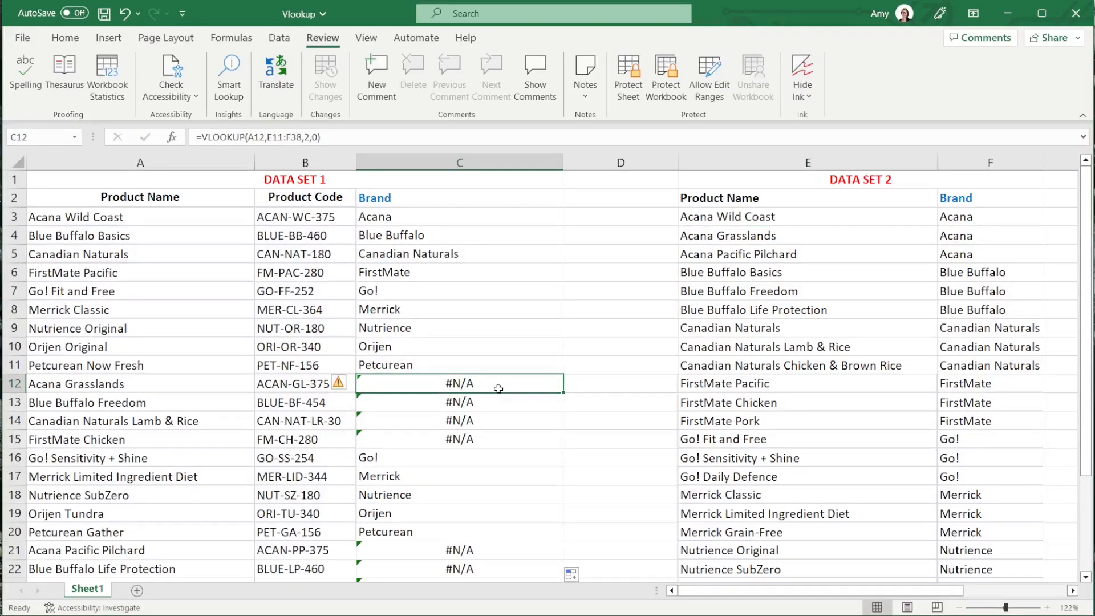
pyautogui.click(360, 136)
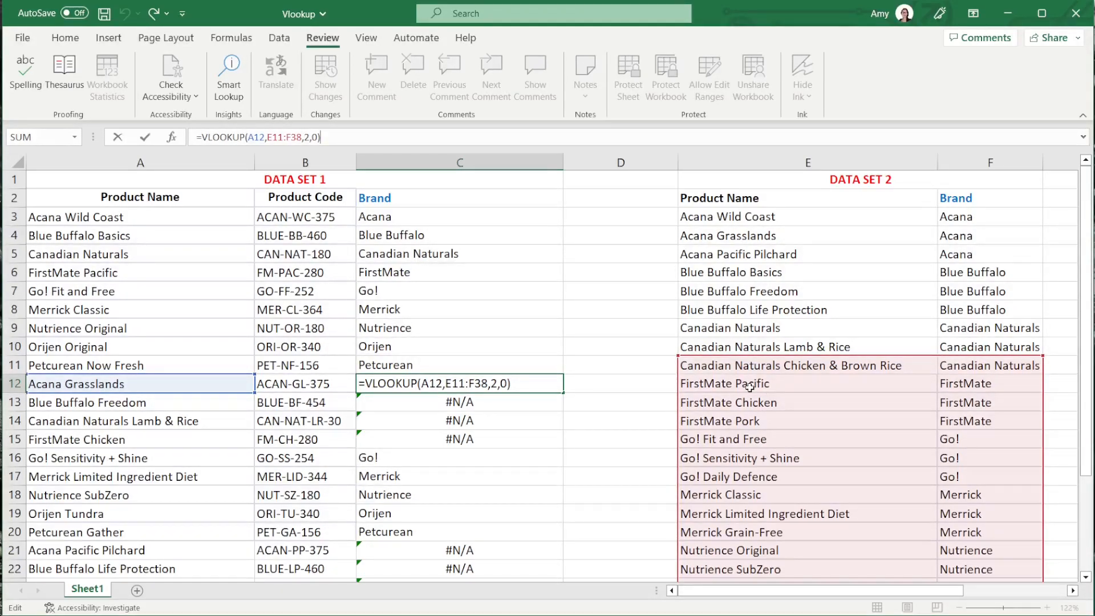
pyautogui.press('Return')
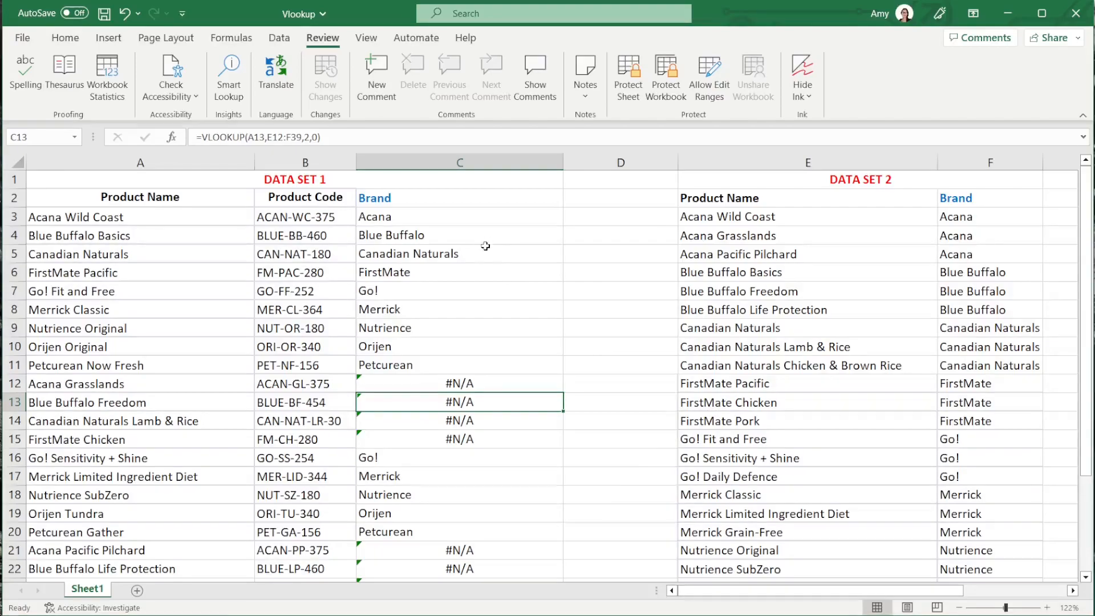
pyautogui.click(546, 218)
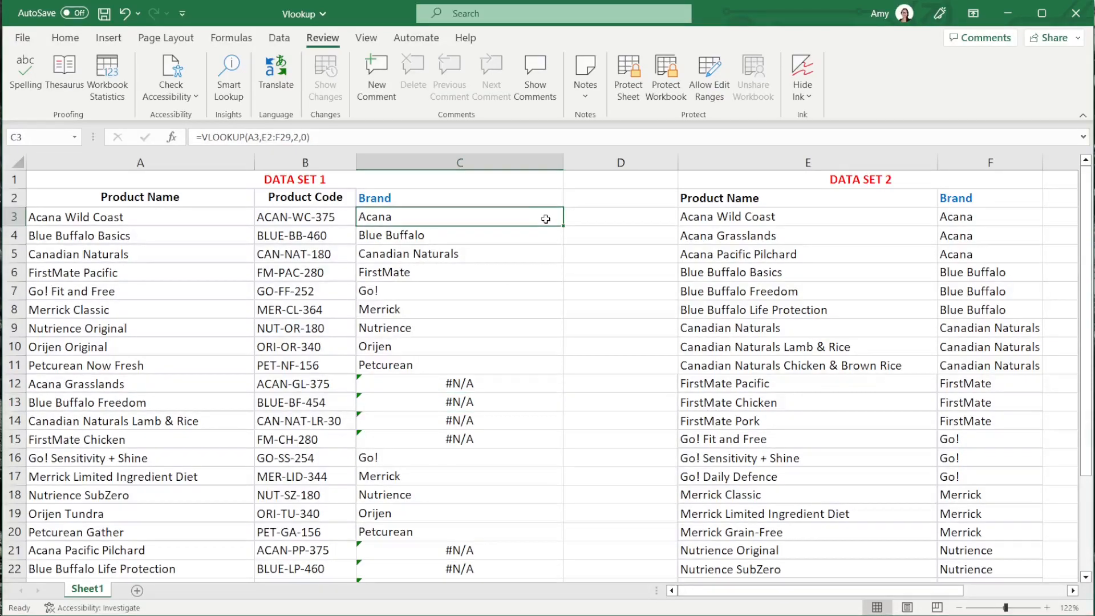
pyautogui.click(470, 239)
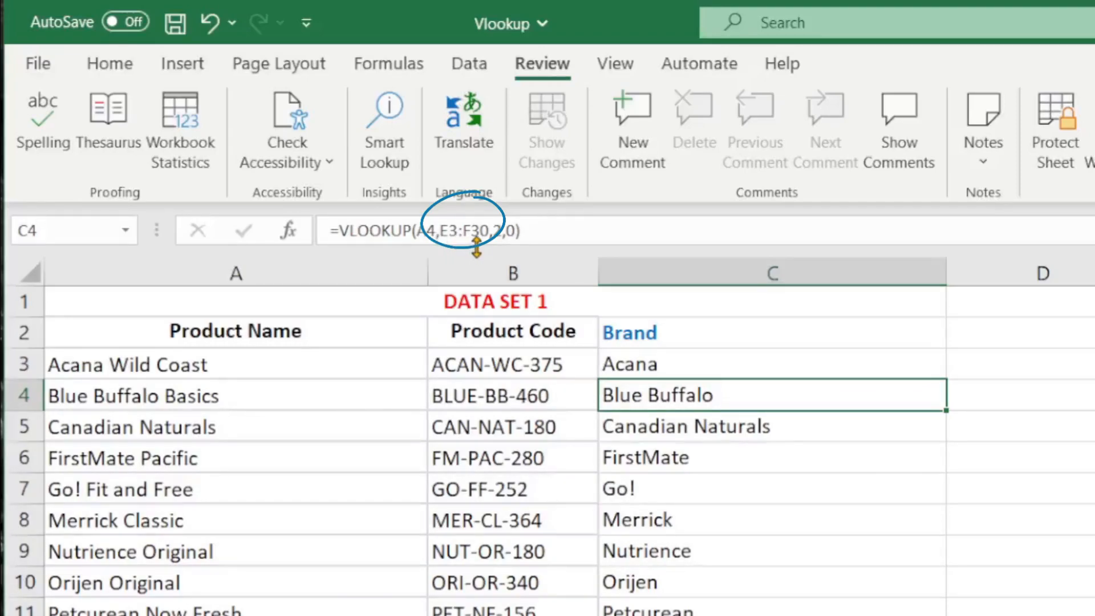
pyautogui.click(700, 372)
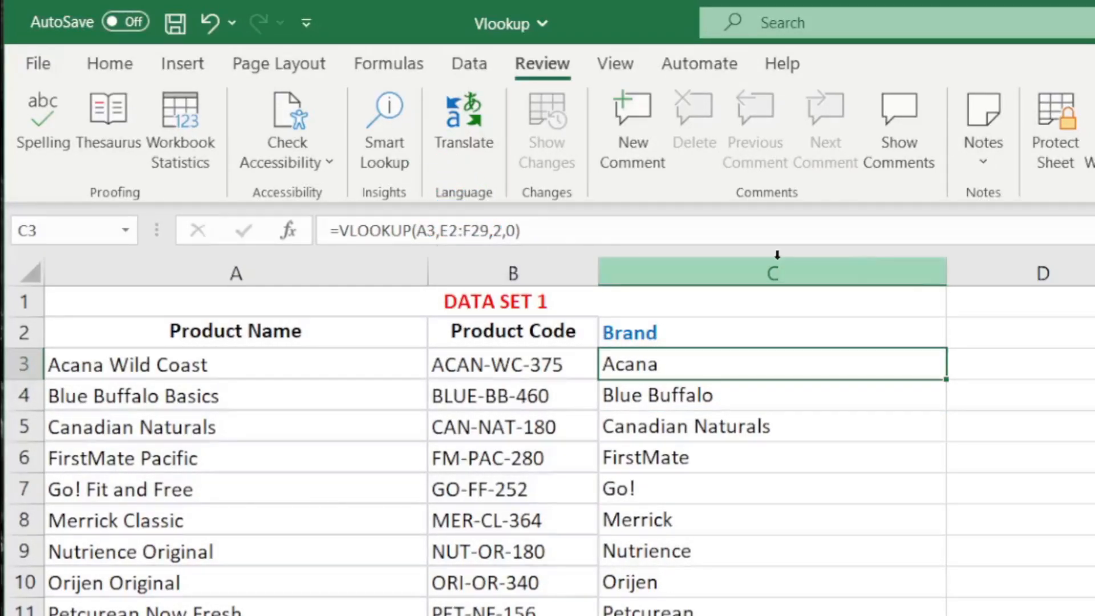
pyautogui.click(1050, 371)
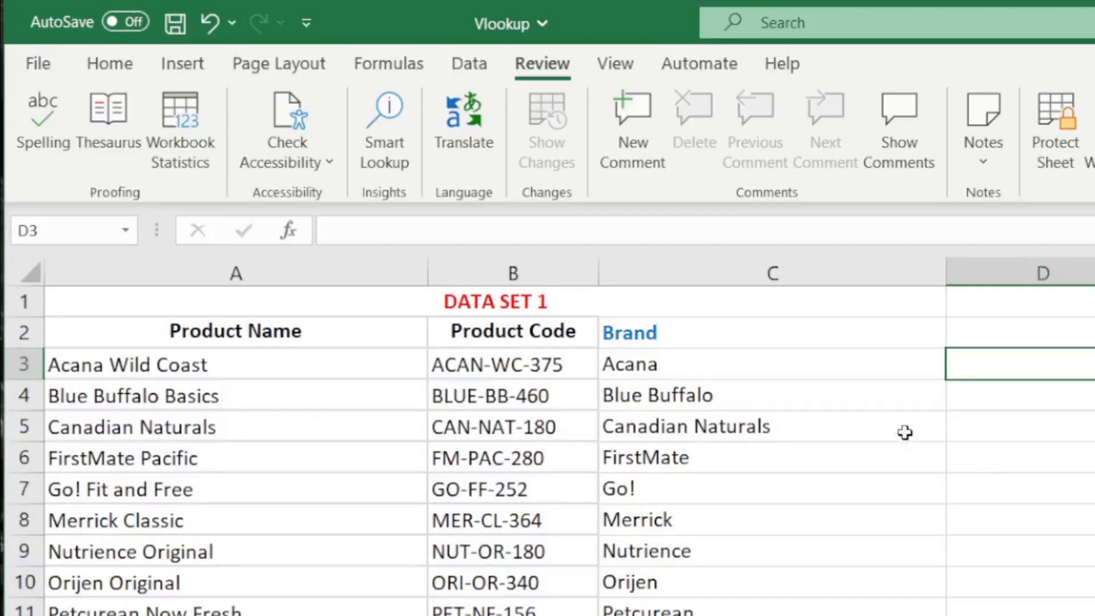
# - Make the table array in C3's VLOOKUP absolute as $E$2:$F$29 and fill the formula down the Brand column again
pyautogui.click(839, 372)
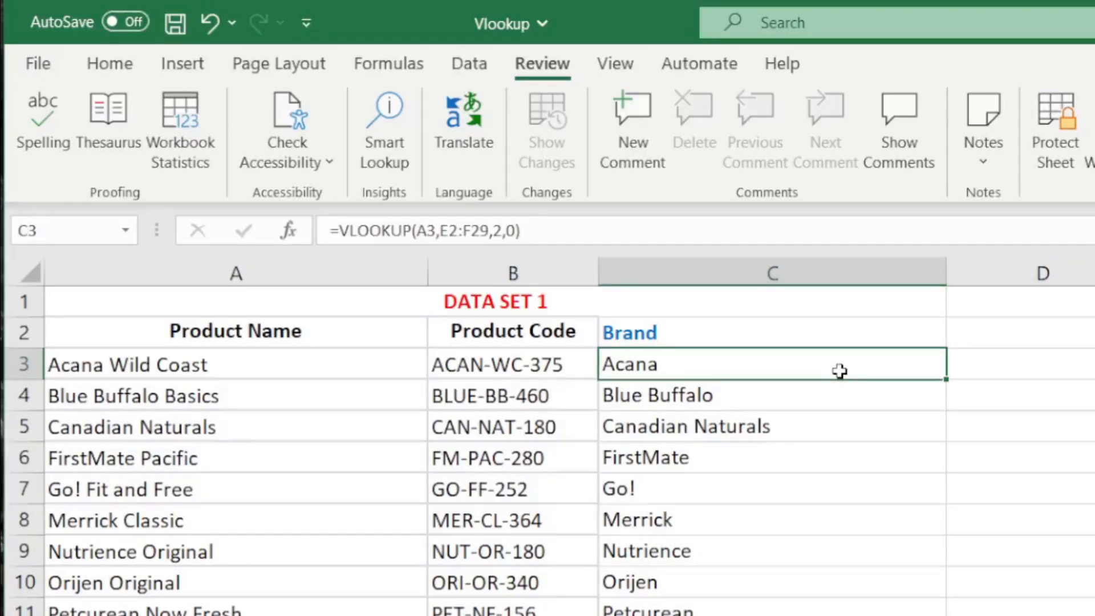
pyautogui.click(453, 230)
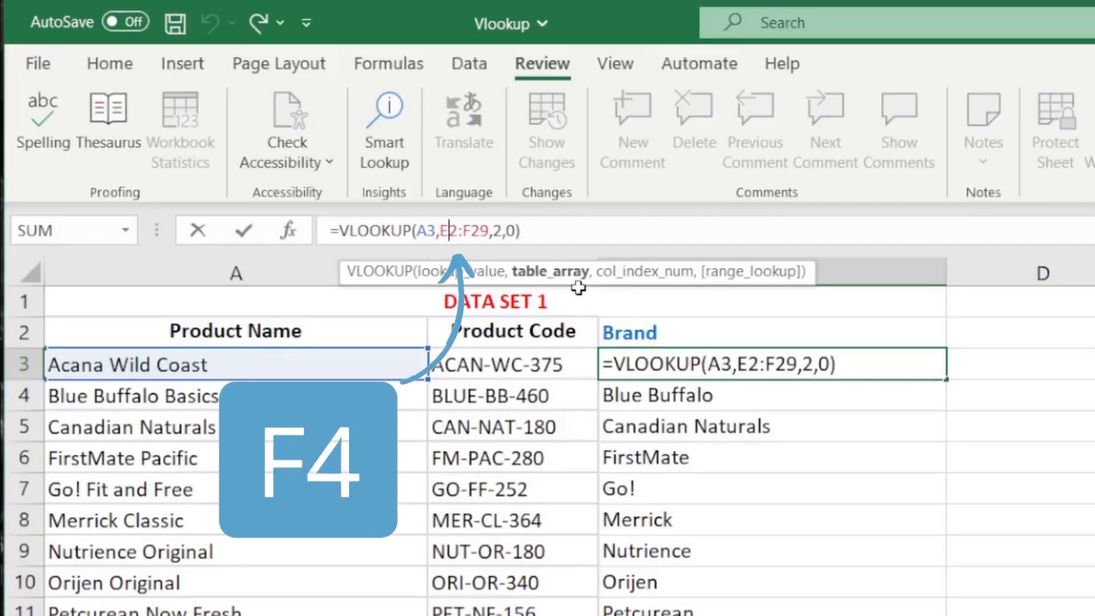
pyautogui.press('F4')
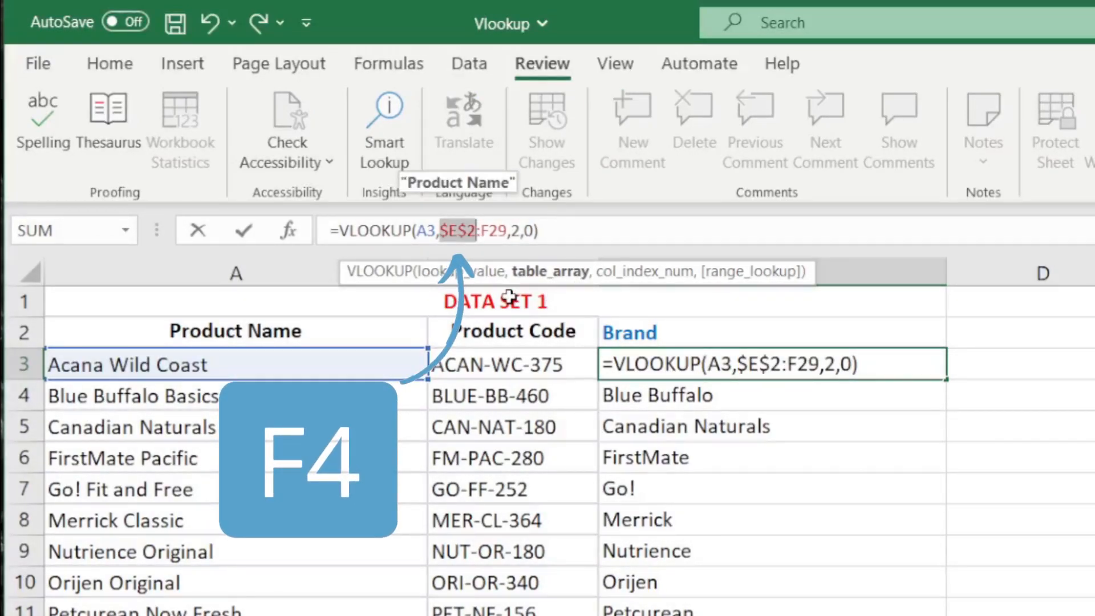
pyautogui.click(491, 230)
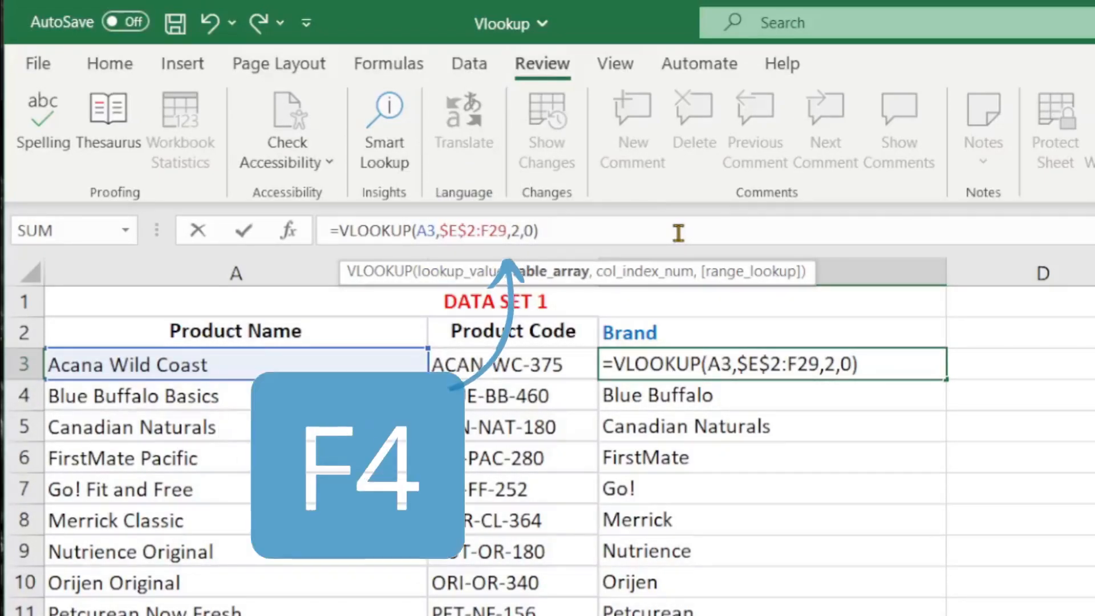
pyautogui.press('F4')
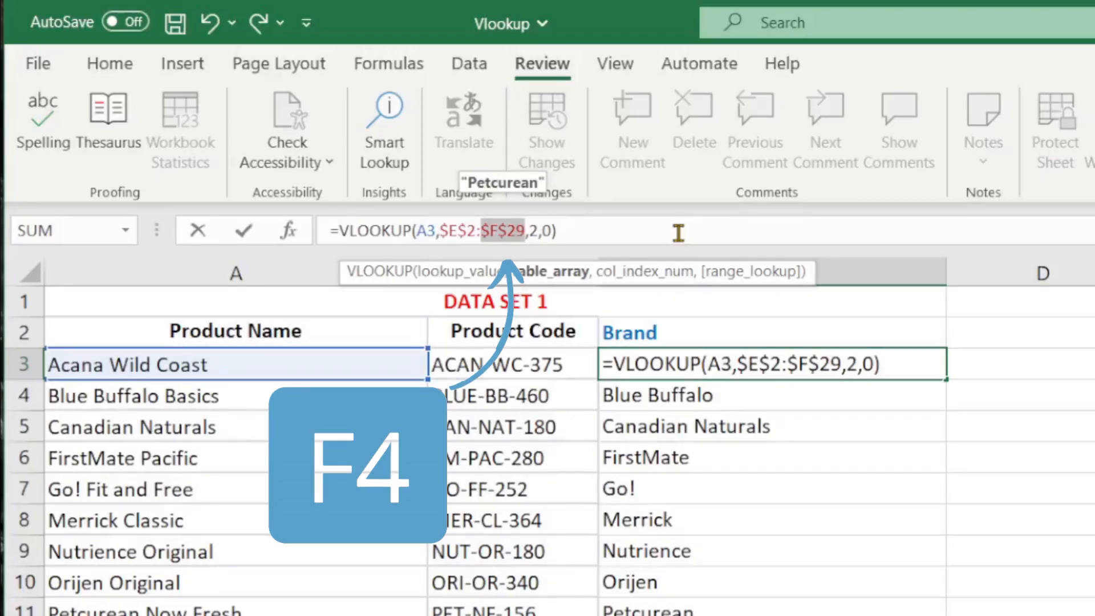
pyautogui.press('Return')
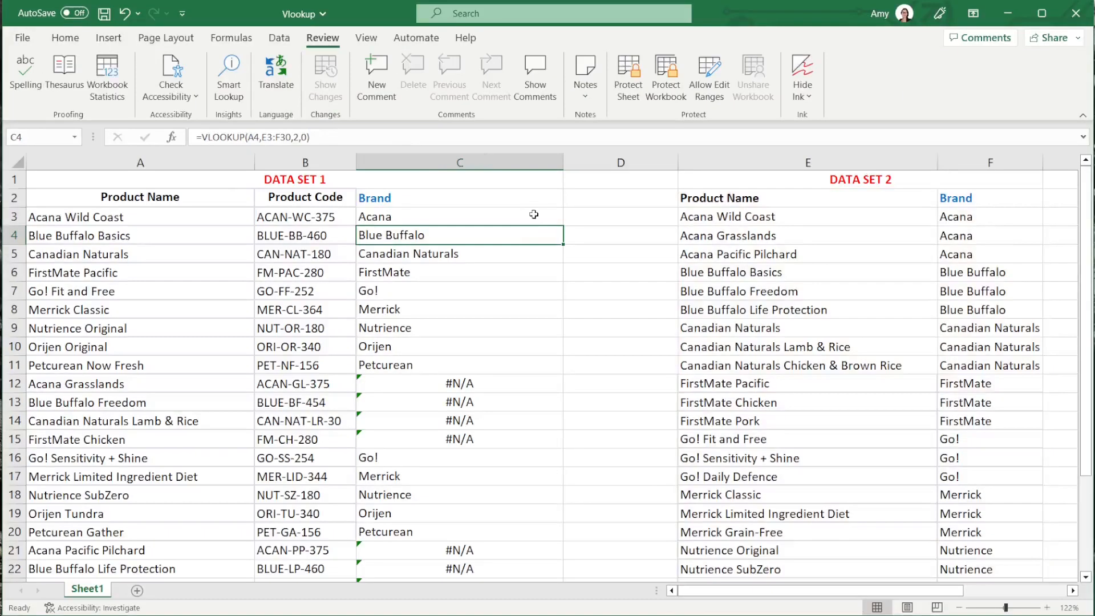
pyautogui.click(536, 214)
pyautogui.doubleClick(564, 224)
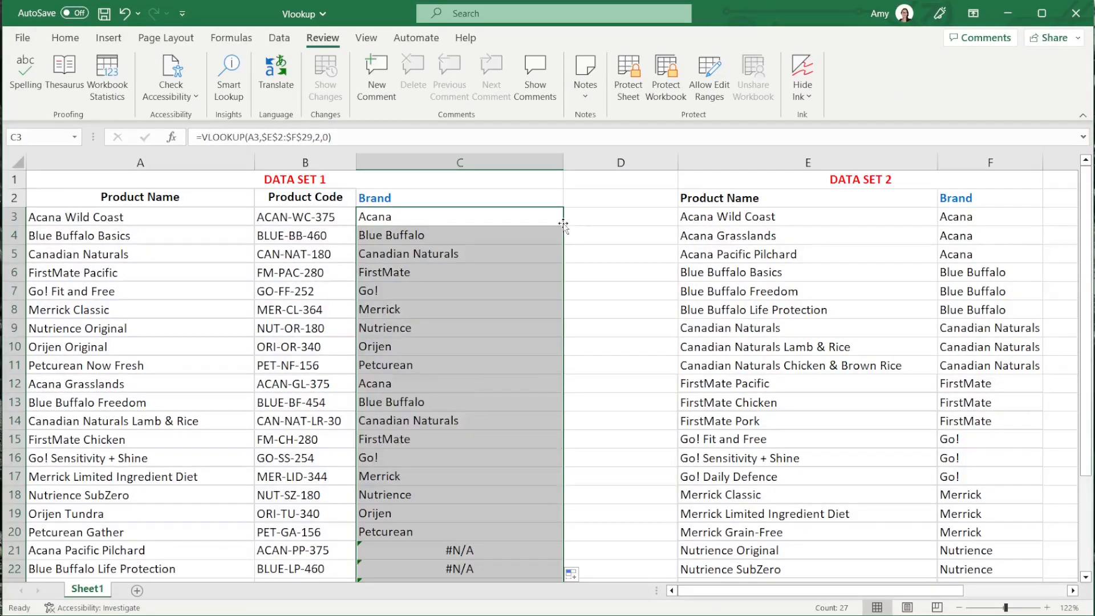
# - Review the filled Brand column of Data Set 1 and inspect the table array reference in C13's VLOOKUP formula
pyautogui.scroll(-5, 570, 273)
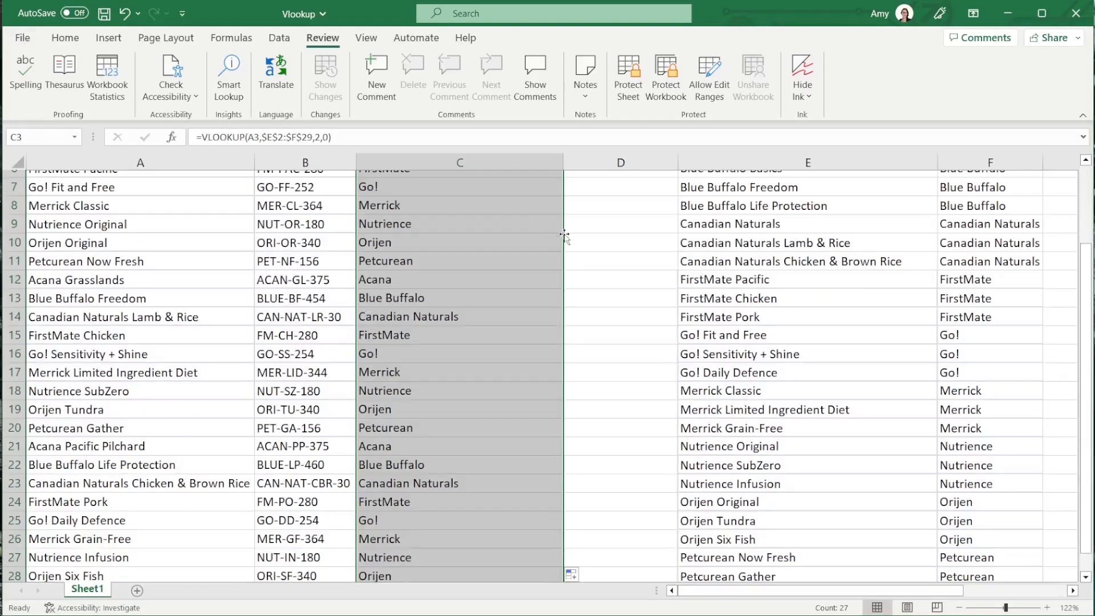
pyautogui.scroll(4, 612, 385)
pyautogui.scroll(1, 612, 385)
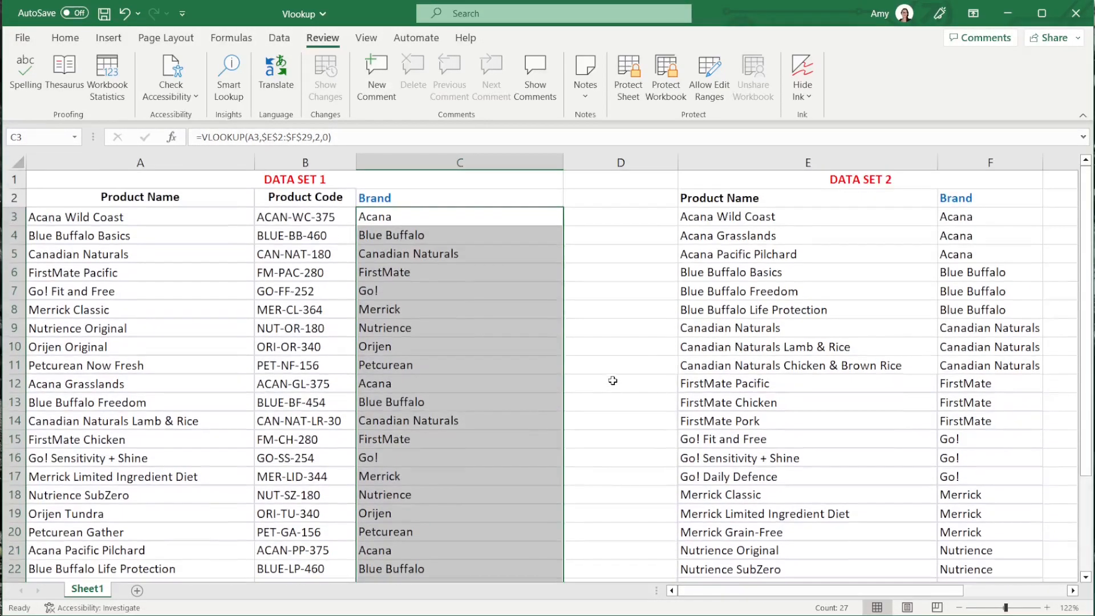
pyautogui.click(612, 351)
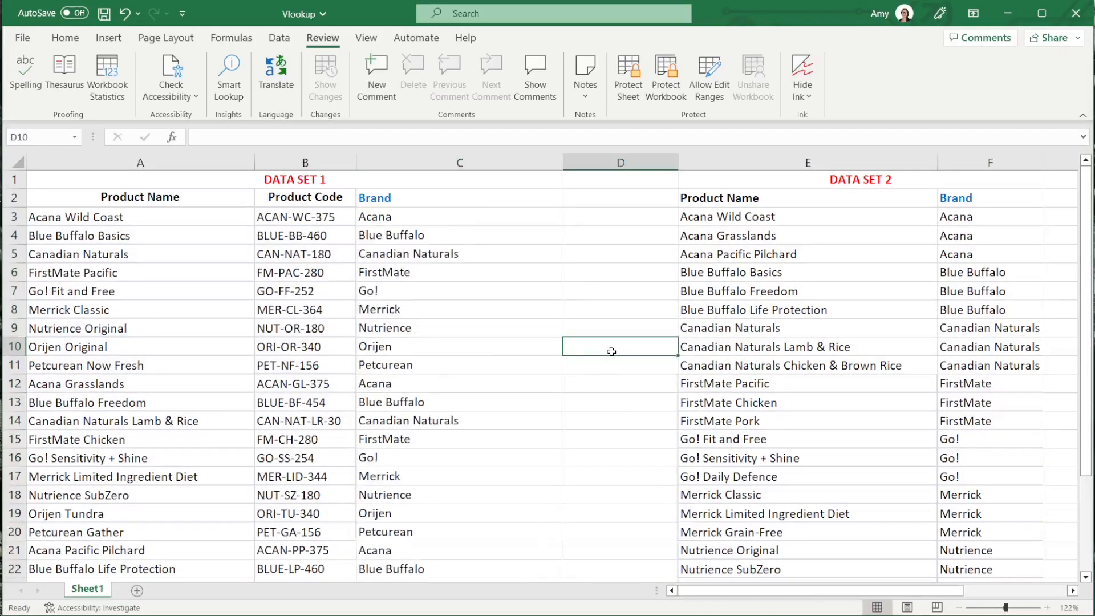
pyautogui.click(487, 407)
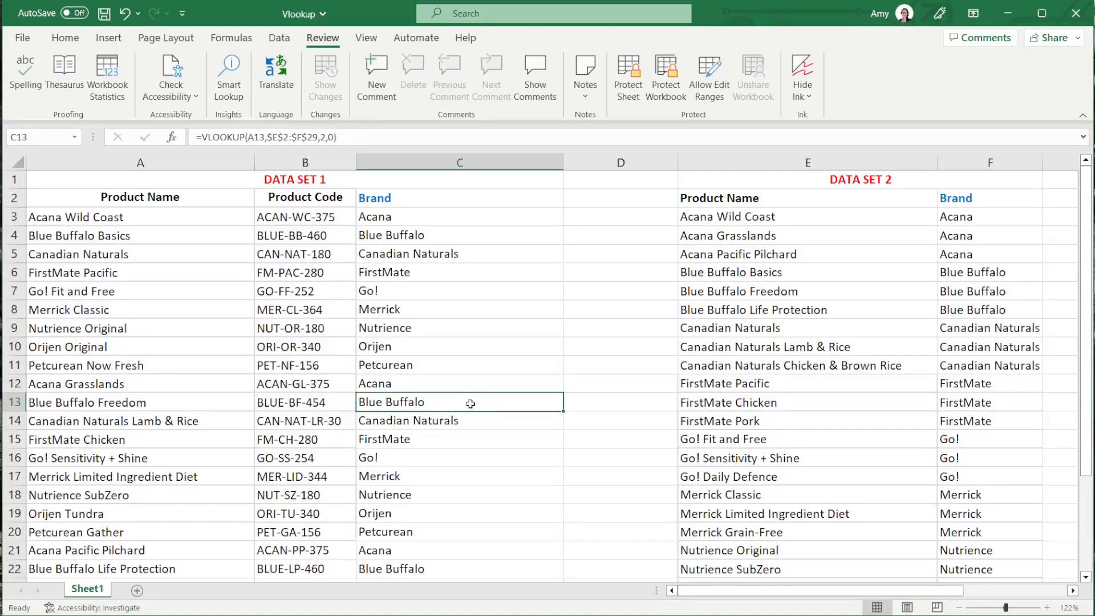
pyautogui.click(365, 135)
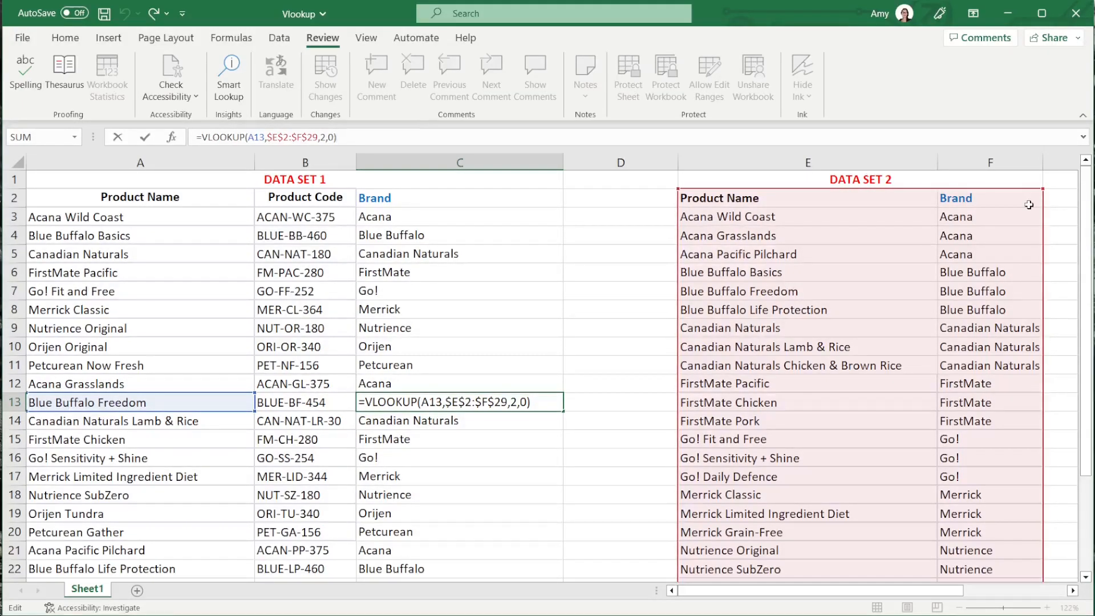
pyautogui.press('Return')
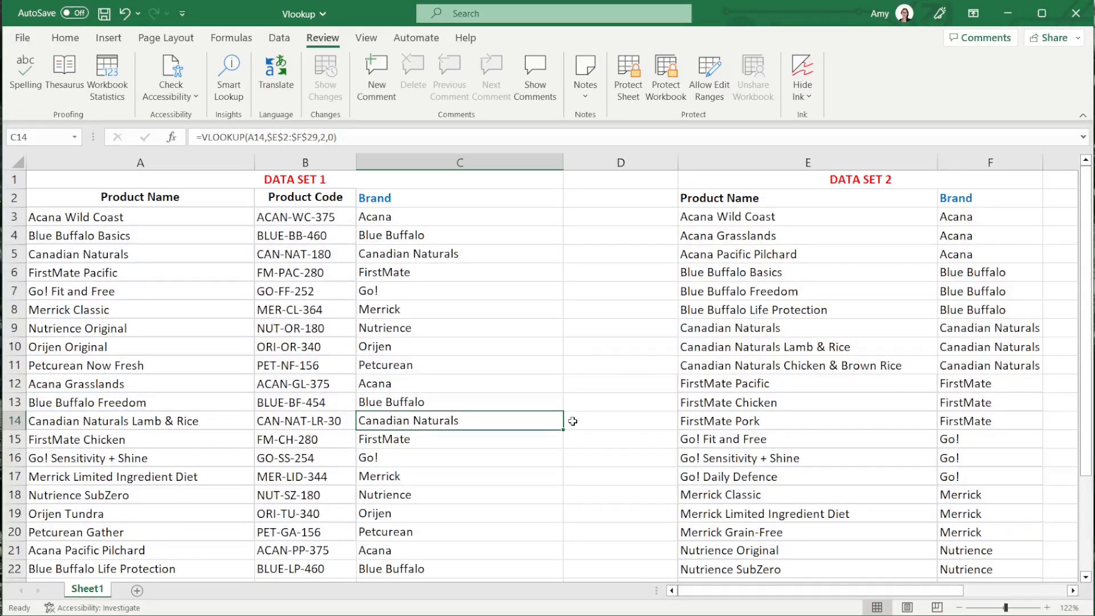
pyautogui.click(575, 421)
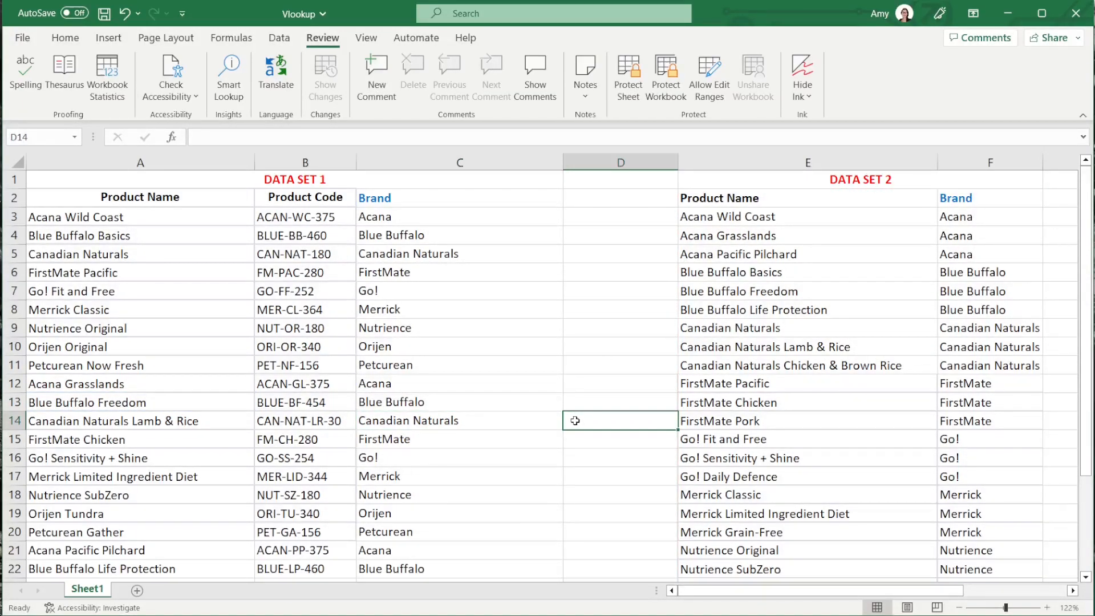
pyautogui.click(499, 228)
pyautogui.click(464, 213)
# - Convert the Data Set 2 range E2:F29 into a table with headers
pyautogui.moveTo(713, 198); pyautogui.dragTo(977, 546)
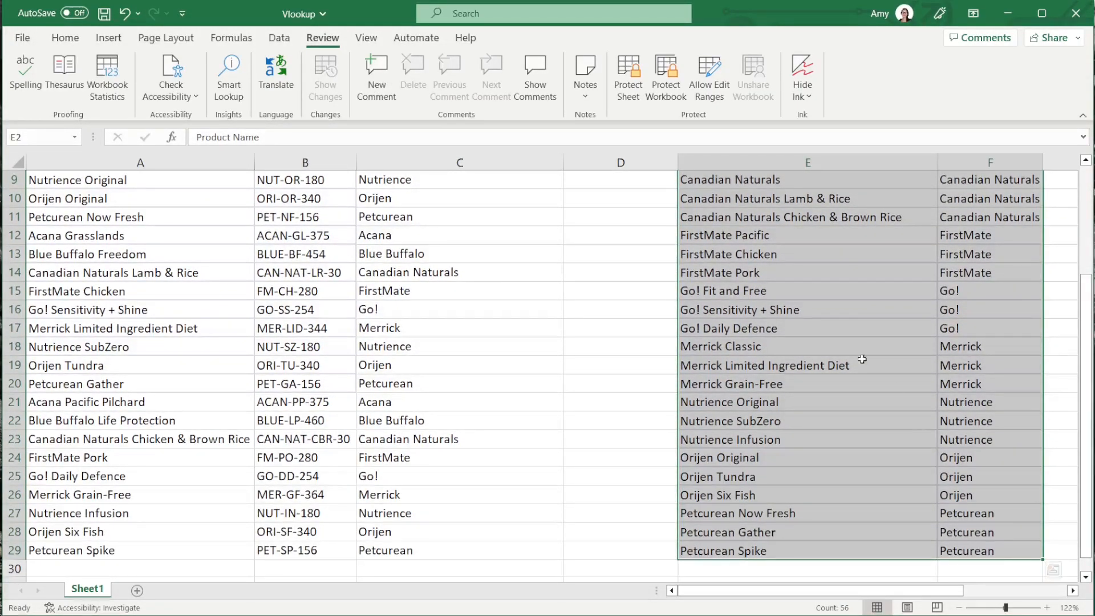
pyautogui.click(114, 43)
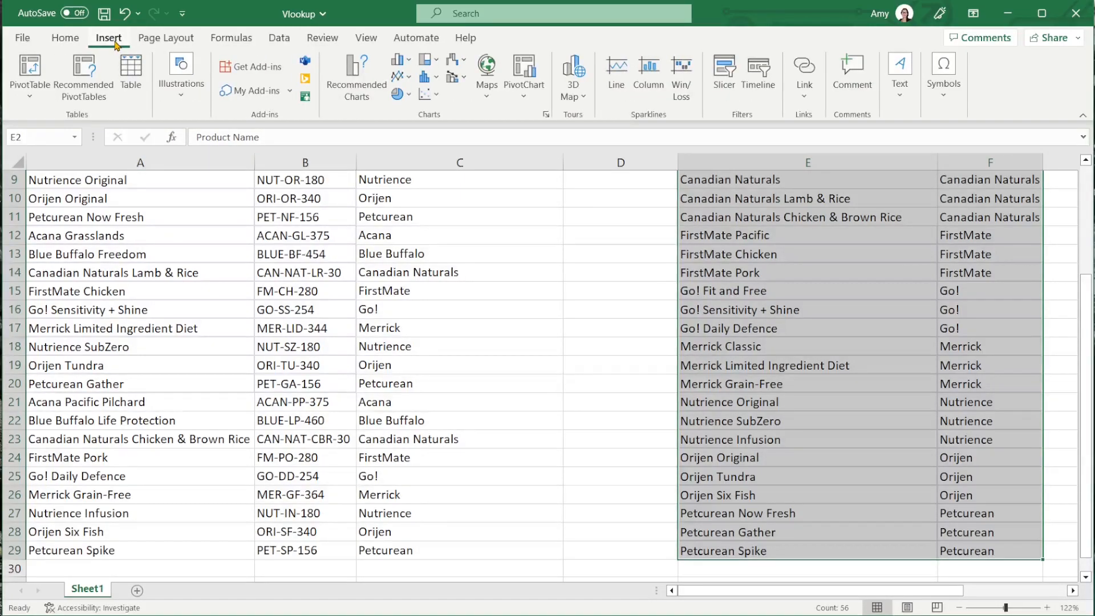
pyautogui.click(130, 73)
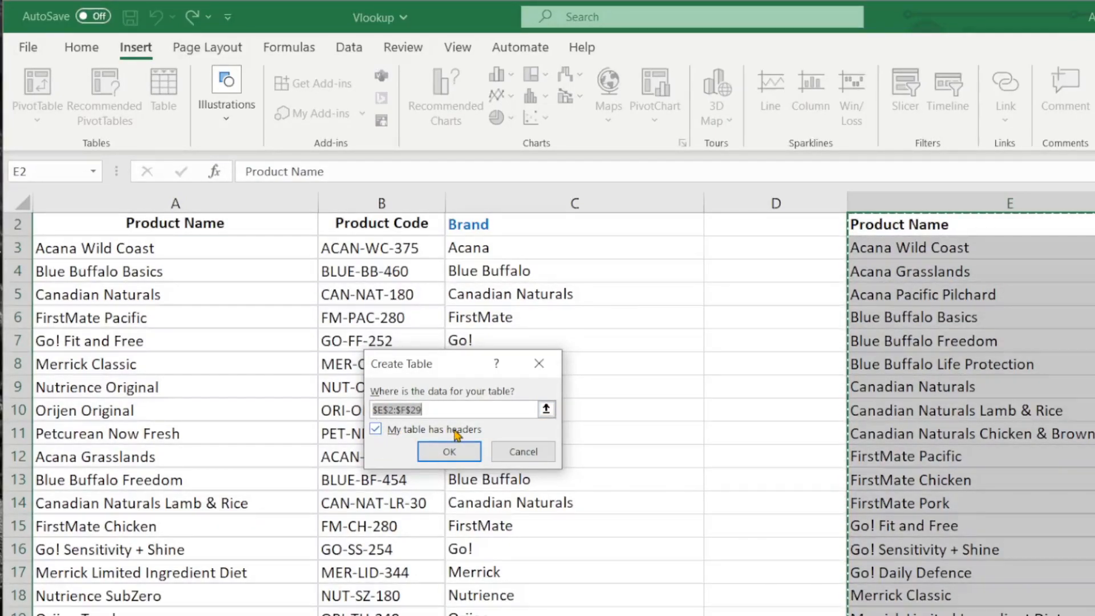
pyautogui.click(459, 454)
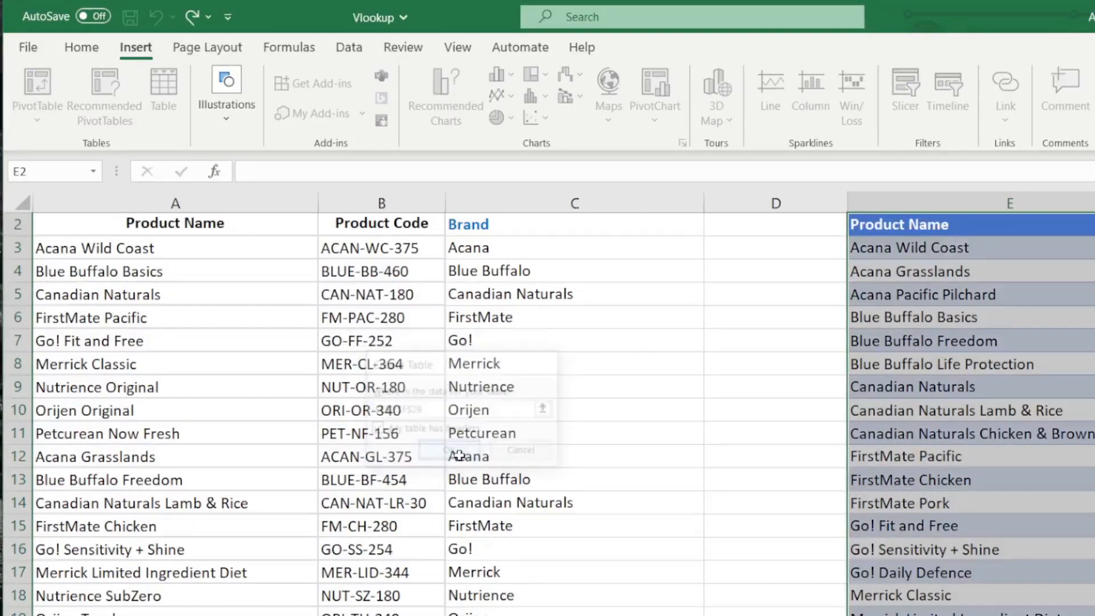
# - Name the Data Set 2 table Brandname
pyautogui.click(78, 99)
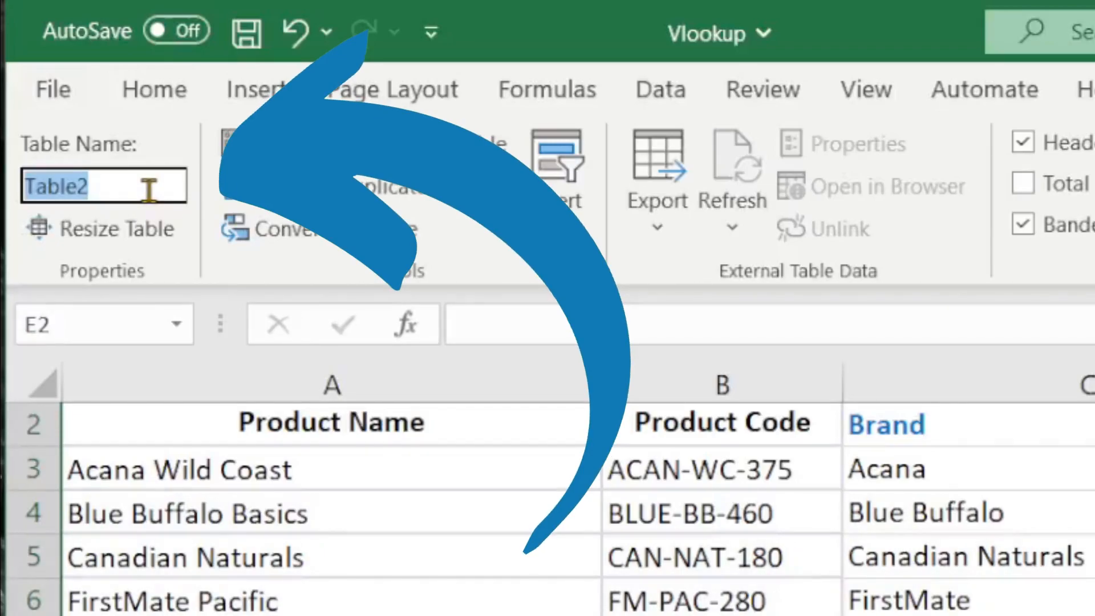
pyautogui.write('Brandname')
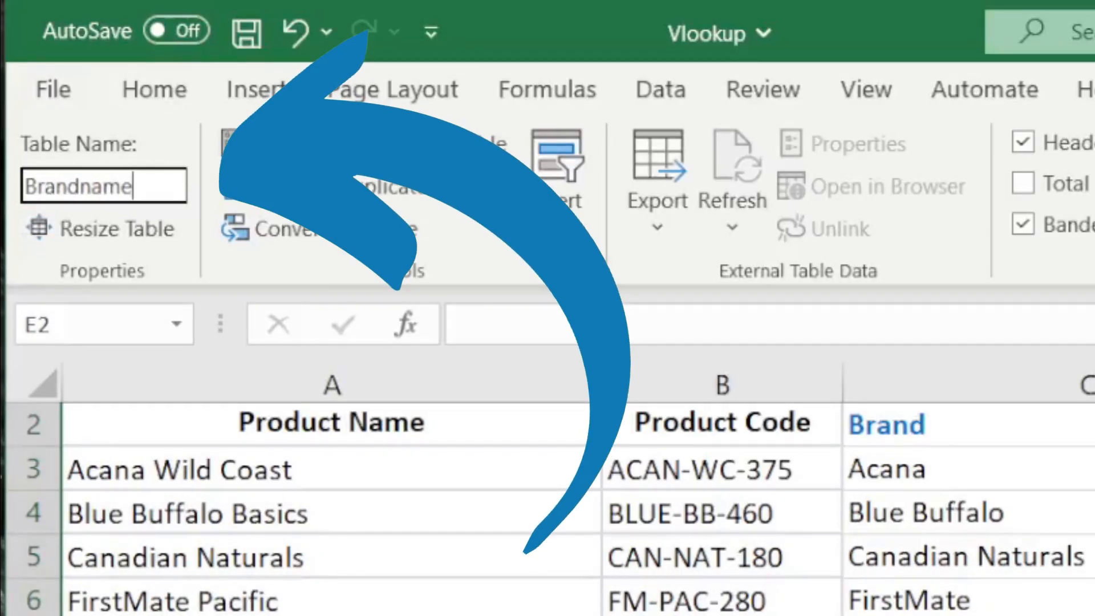
pyautogui.press('Return')
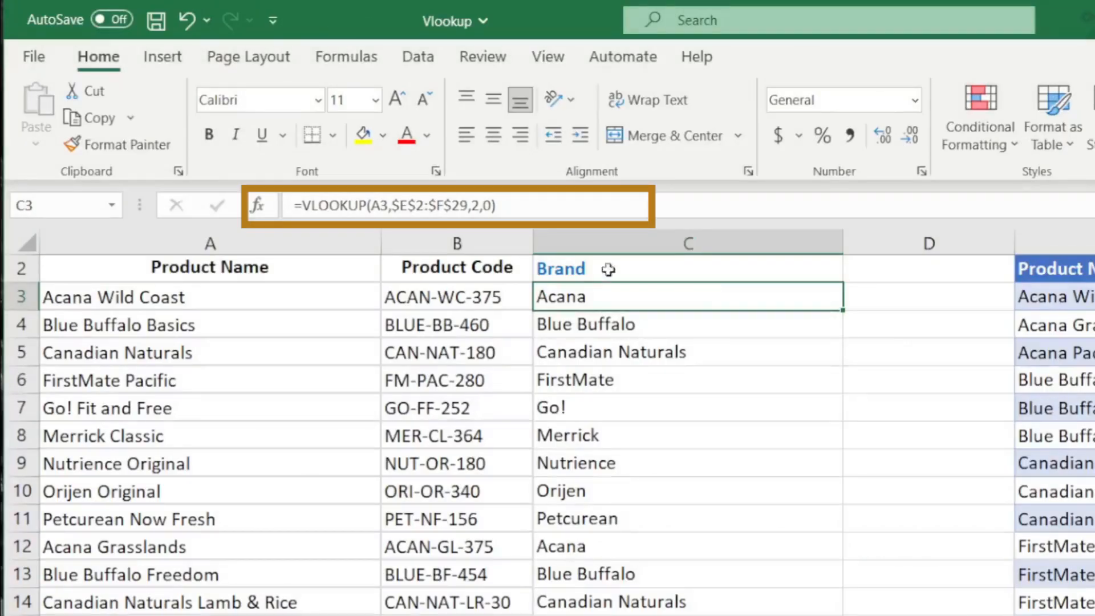
# - Replace the table array in C3's VLOOKUP with Brandname[#All] and fill the formula down the Brand column
pyautogui.click(527, 204)
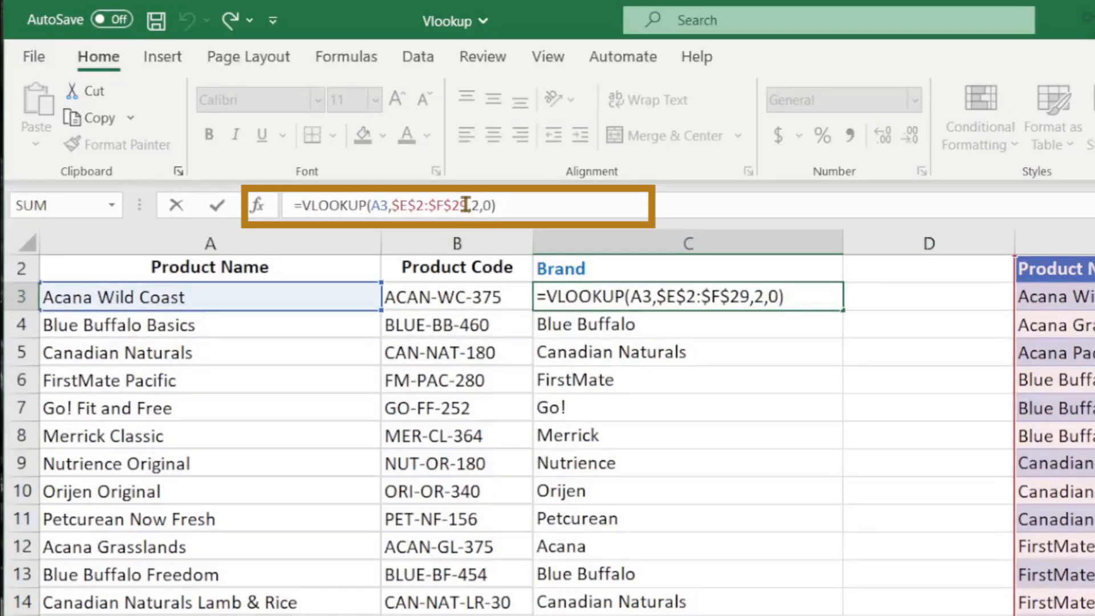
pyautogui.moveTo(468, 205); pyautogui.dragTo(390, 204)
pyautogui.press('BackSpace')
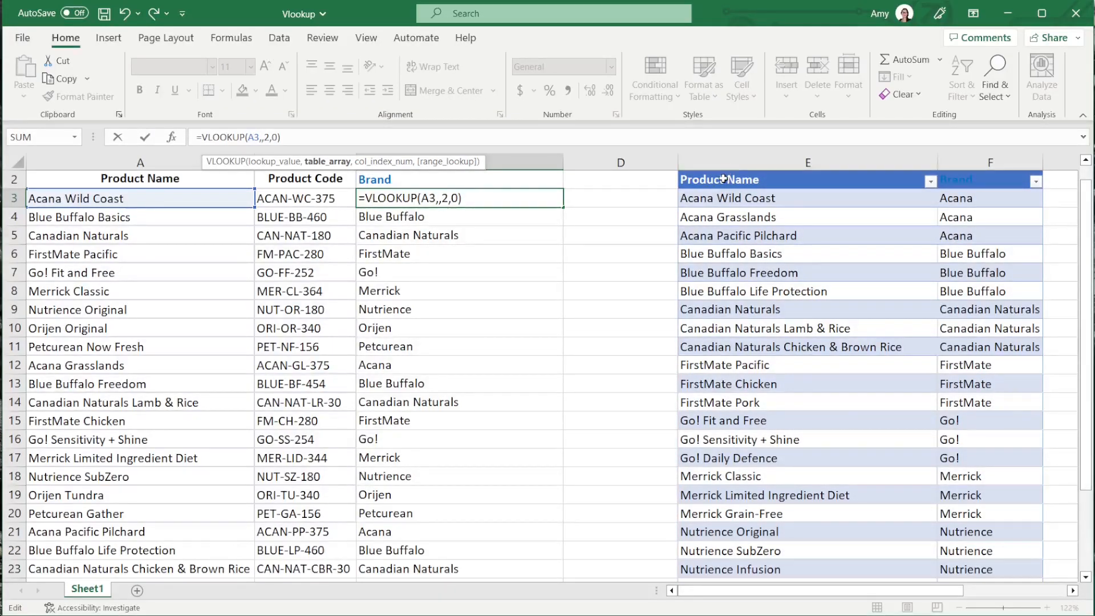
pyautogui.moveTo(723, 179); pyautogui.dragTo(978, 557)
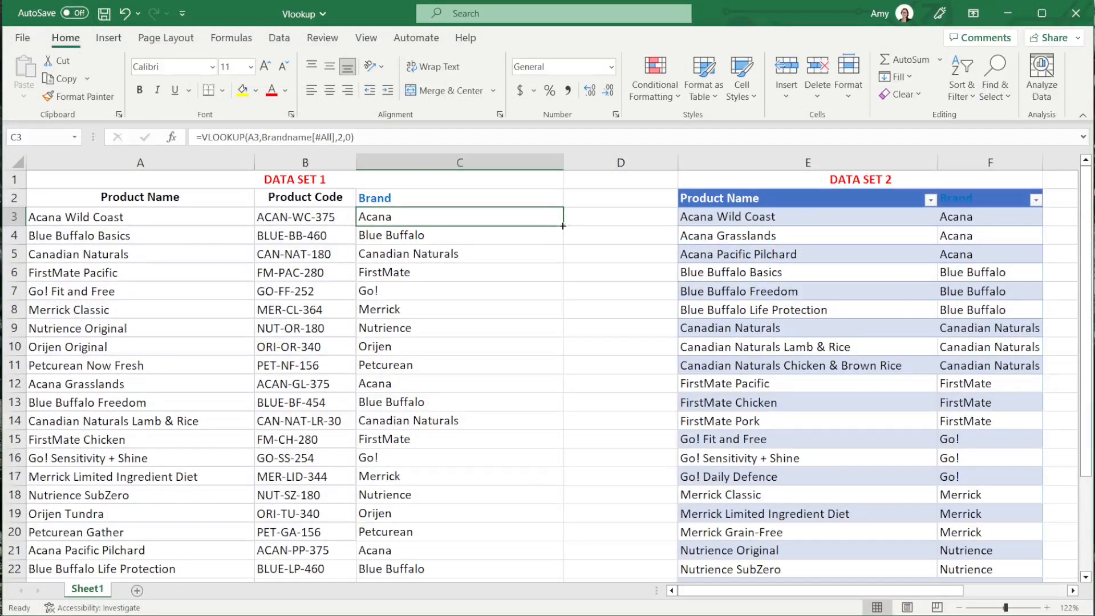
pyautogui.doubleClick(562, 226)
pyautogui.scroll(-5, 583, 360)
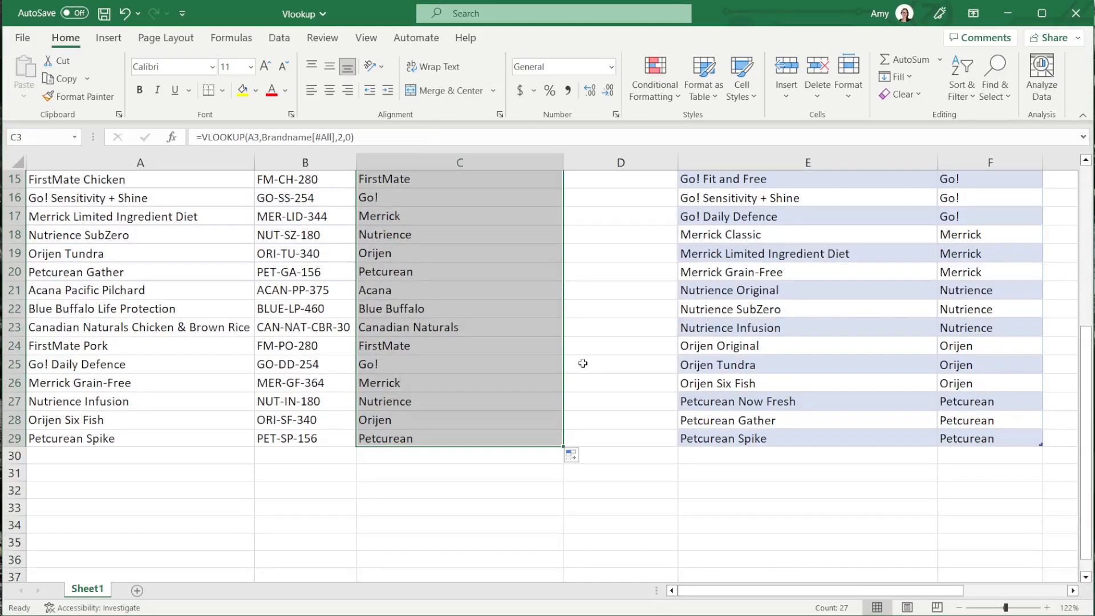
pyautogui.scroll(5, 582, 362)
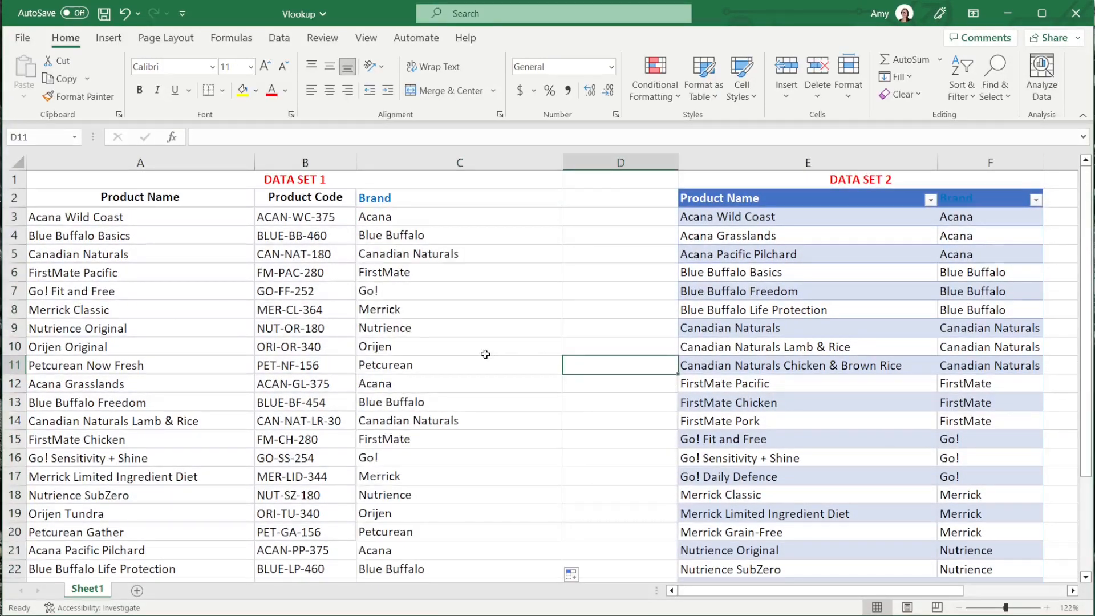
# - Inspect the table array reference in C14's VLOOKUP formula
pyautogui.click(465, 422)
pyautogui.click(392, 143)
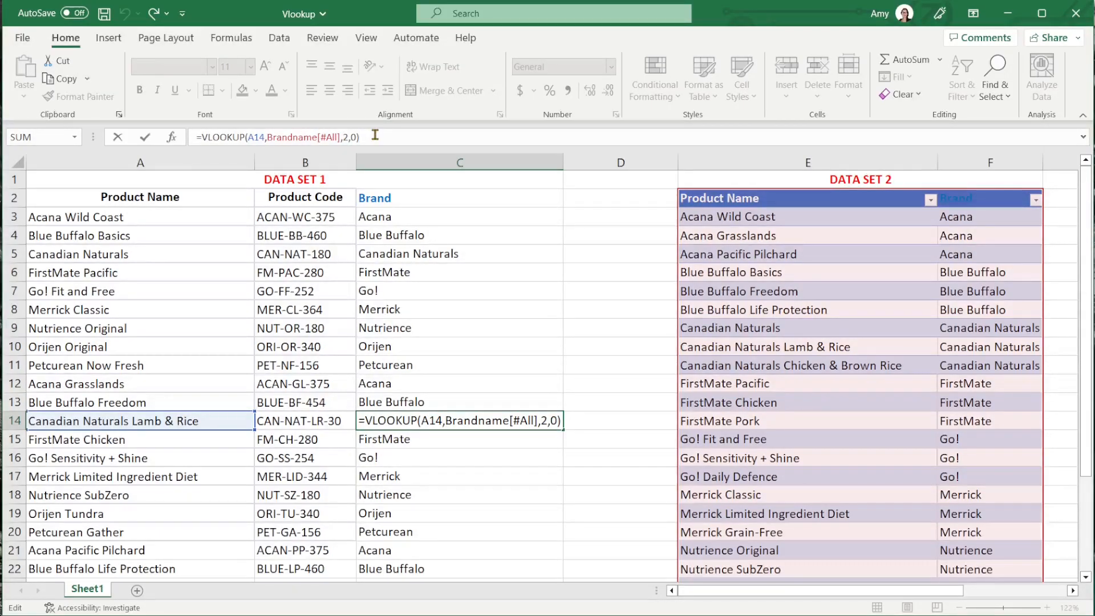
pyautogui.press('Return')
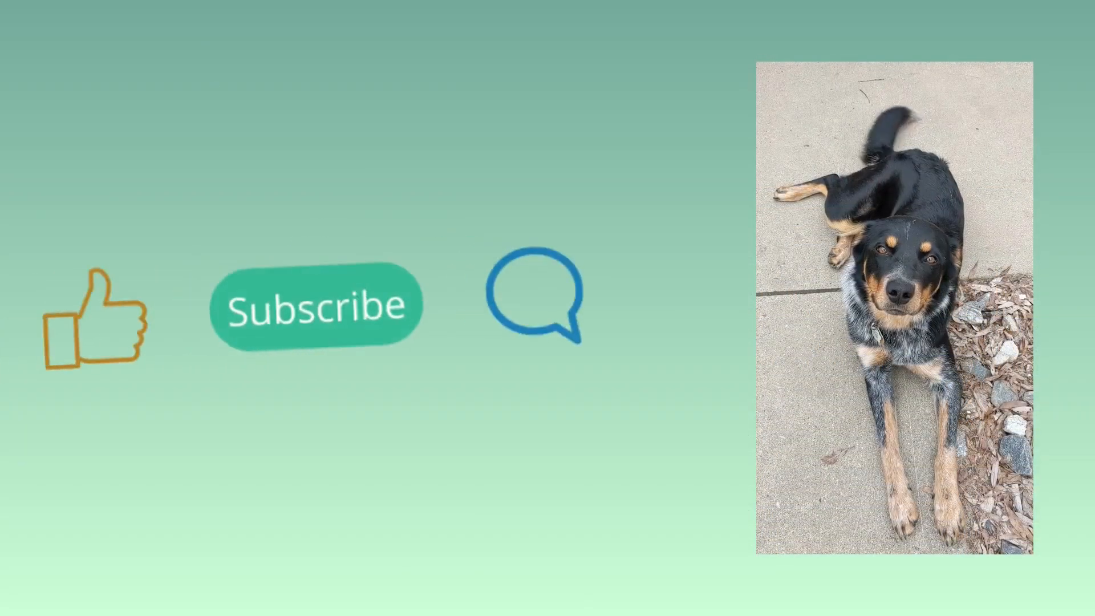